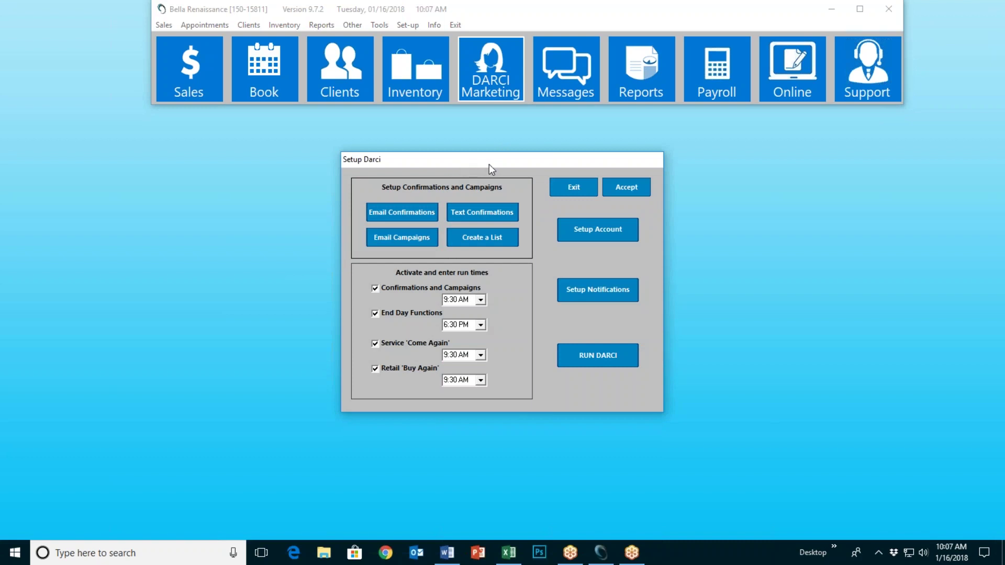
Open the Setup DARCI Account Information form from the Setup Darci dialog.
left_click(595, 231)
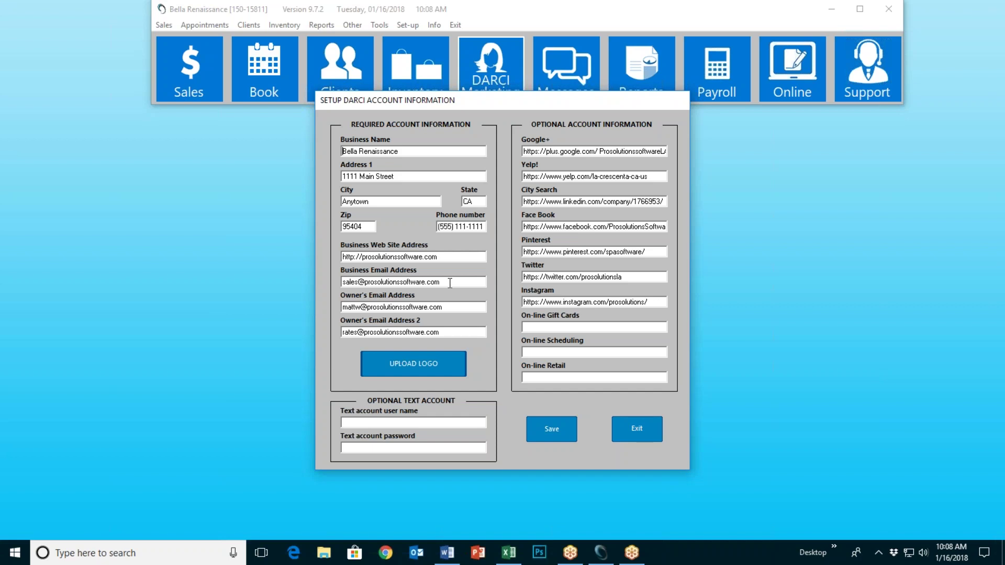
left_click_drag(450, 283, 339, 285)
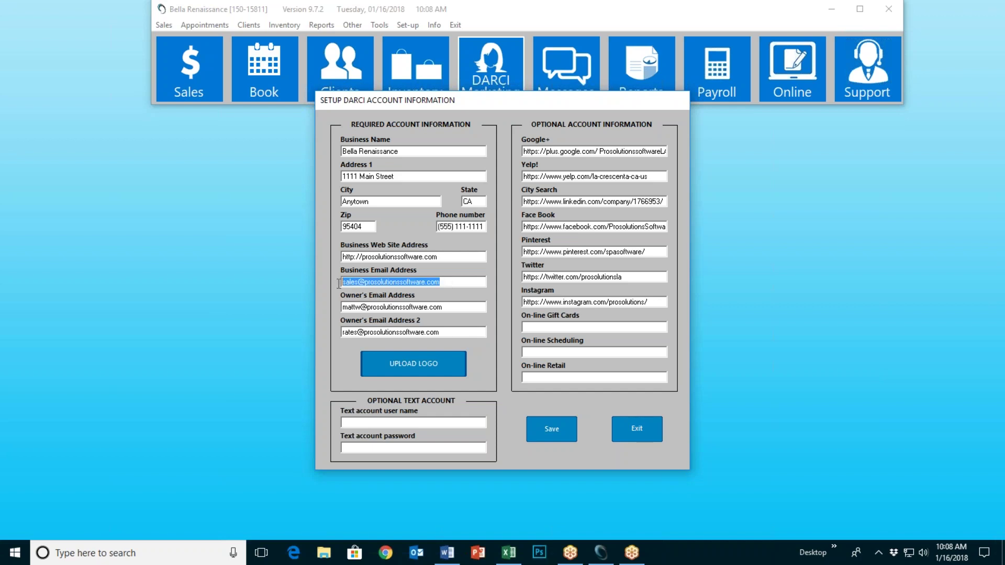
left_click(454, 308)
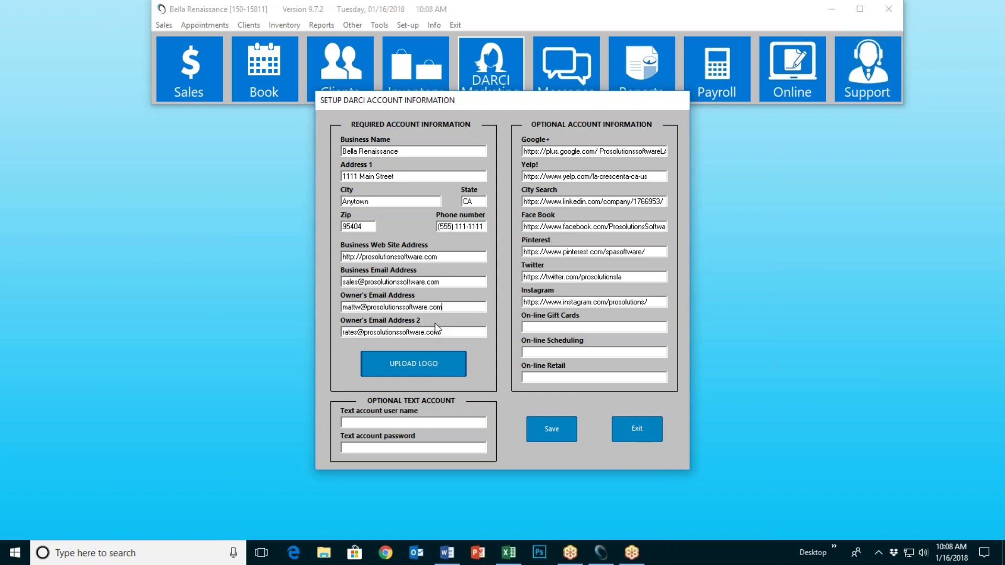
left_click(413, 366)
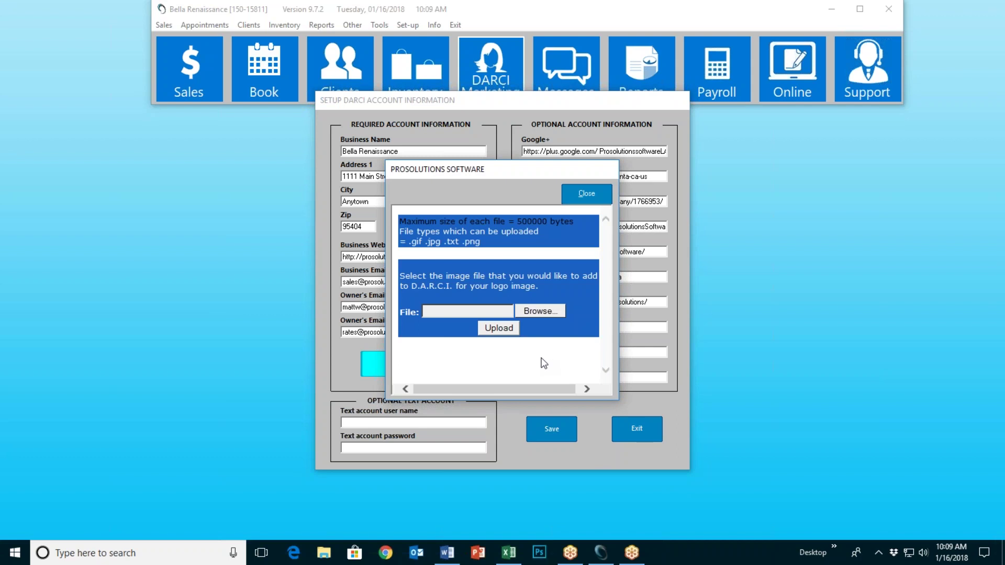
left_click(586, 194)
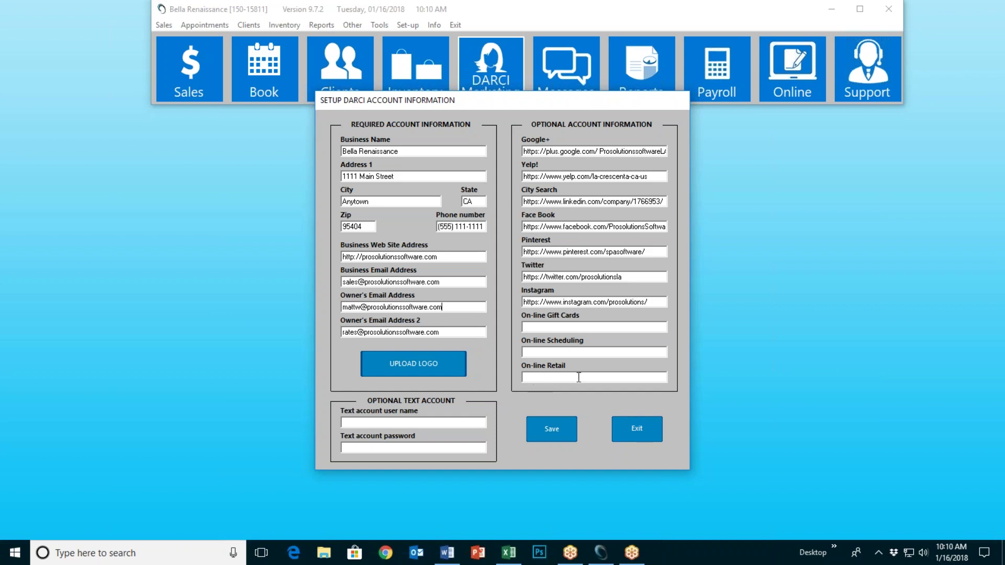
Save the DARCI account information, confirm the saved message, and exit the form.
left_click_drag(609, 102, 568, 126)
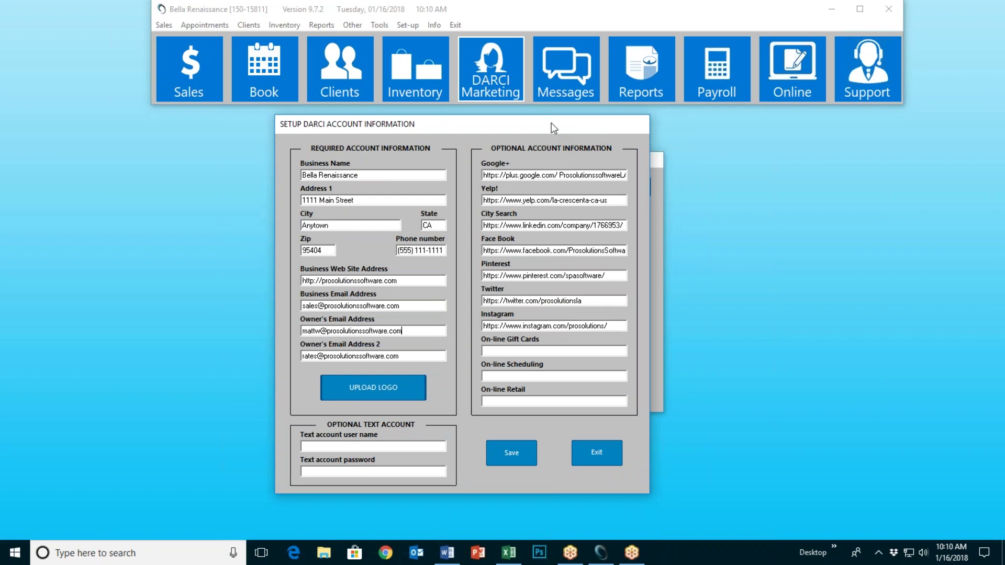
left_click_drag(550, 123, 579, 122)
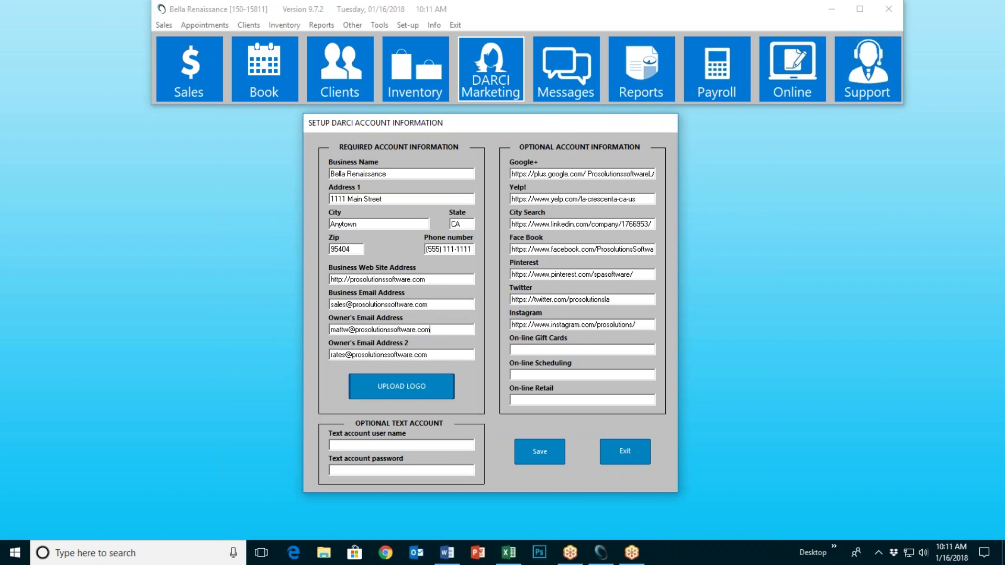
left_click(541, 451)
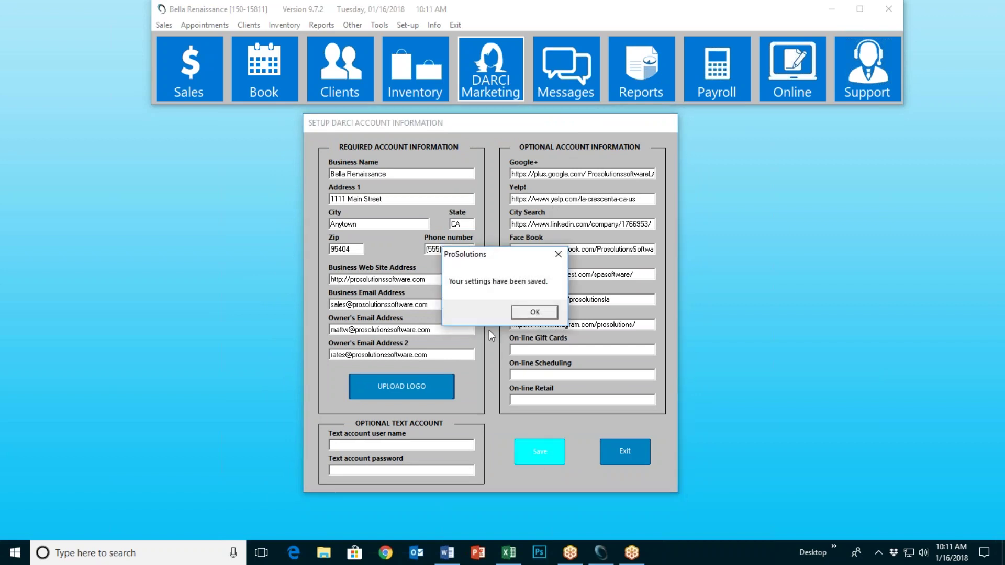
left_click(527, 313)
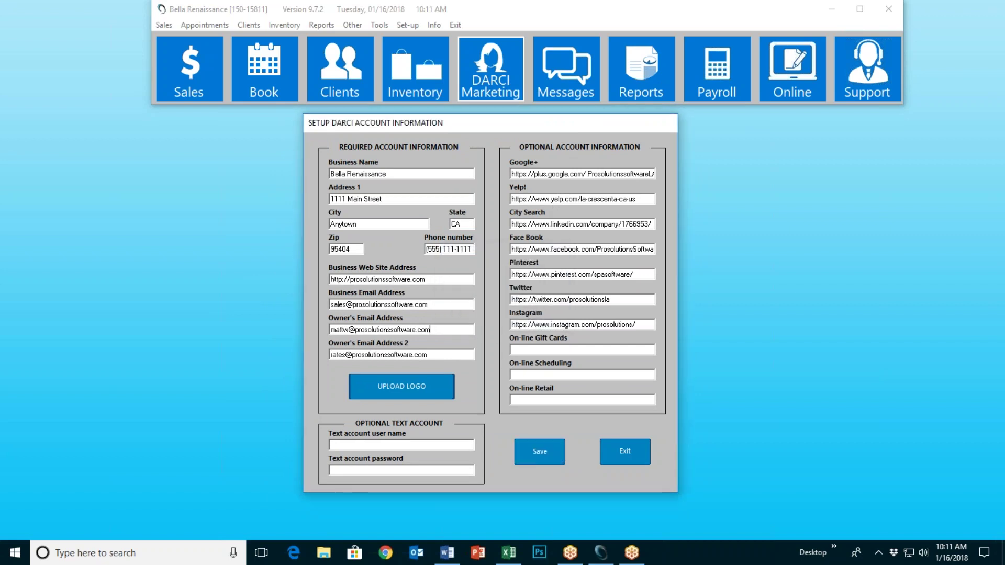
left_click(623, 455)
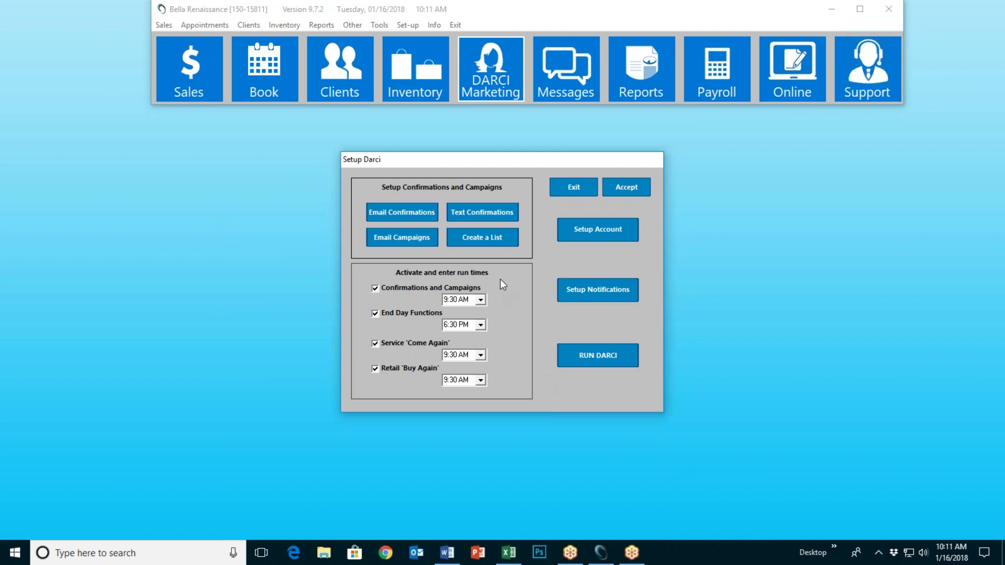
Open Email Confirmations and show the Confirmation Example Message with its placeholder tags.
left_click(406, 213)
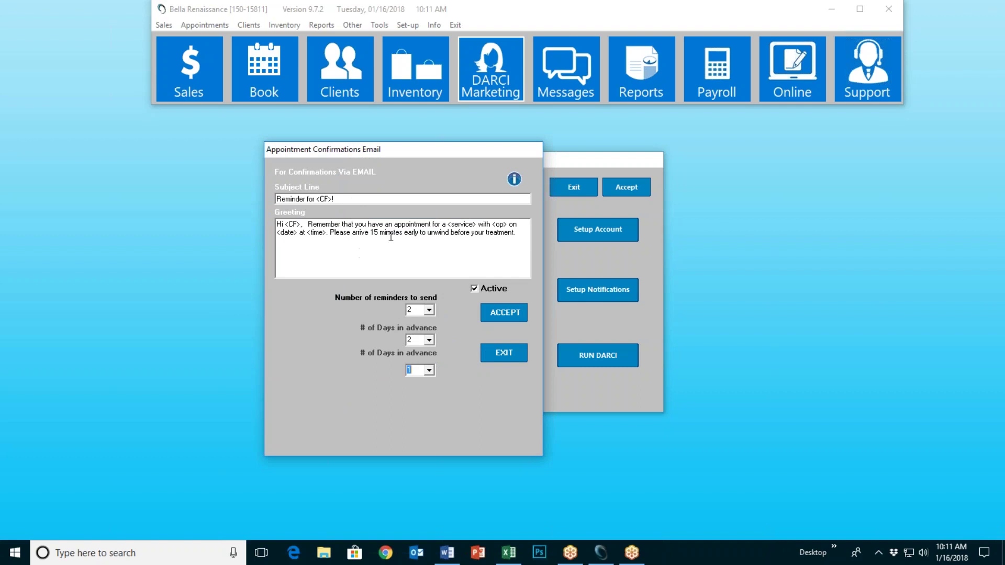
left_click(514, 180)
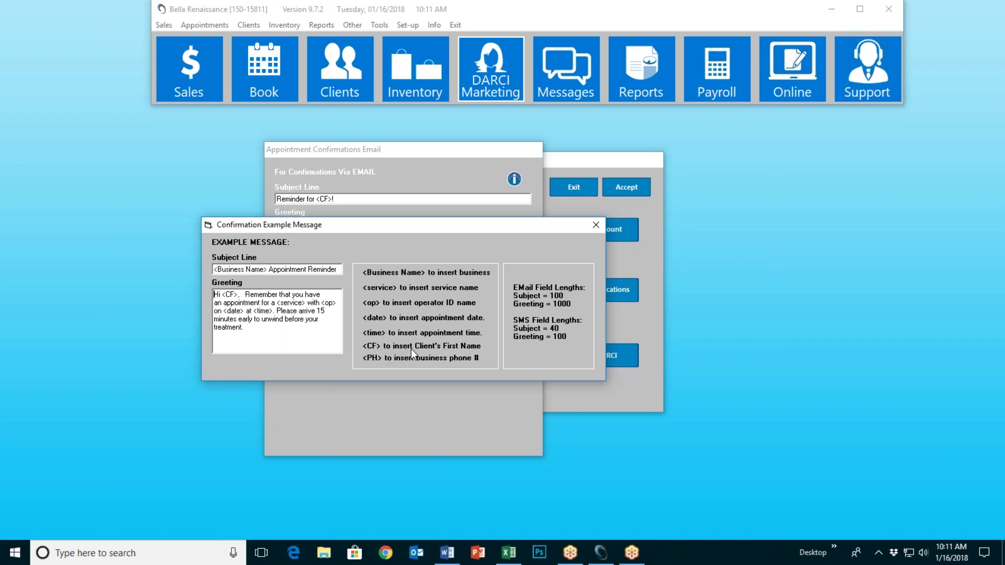
Close the example message and return to the confirmation email setup.
left_click(595, 226)
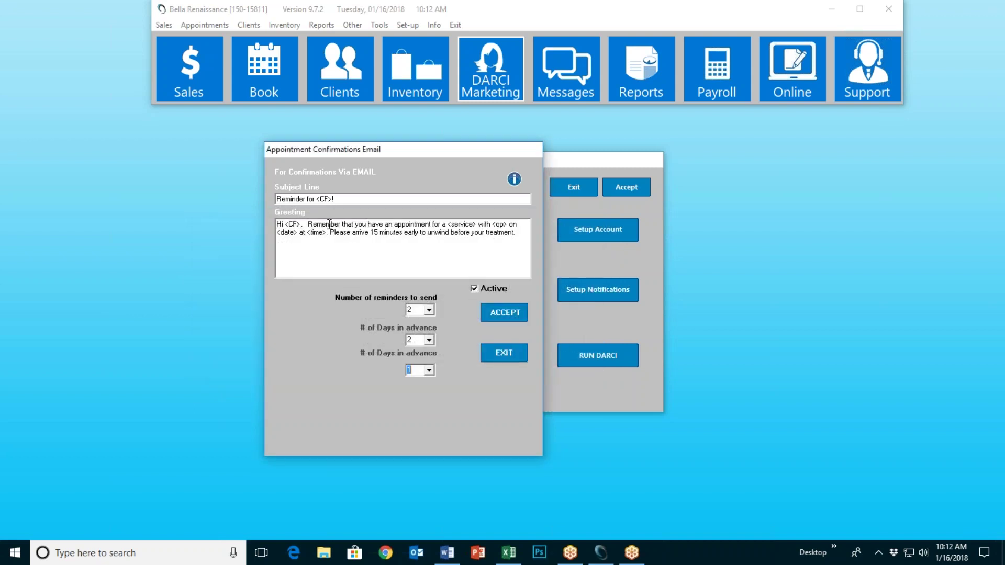
left_click(929, 349)
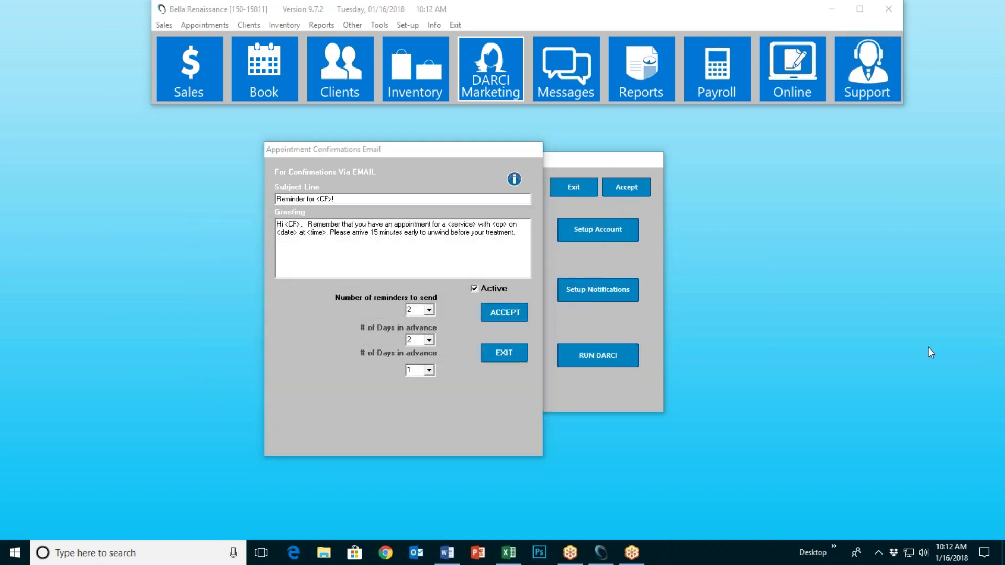
left_click(534, 287)
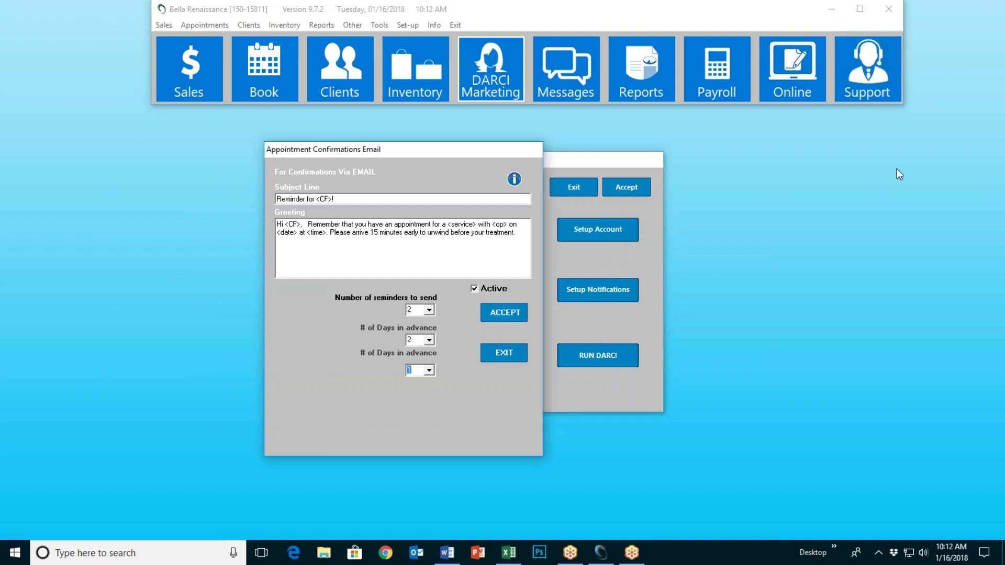
left_click(982, 28)
left_click(605, 220)
Keep 2 reminders (2 and 1 days ahead), save the active reminder, and exit.
left_click(429, 309)
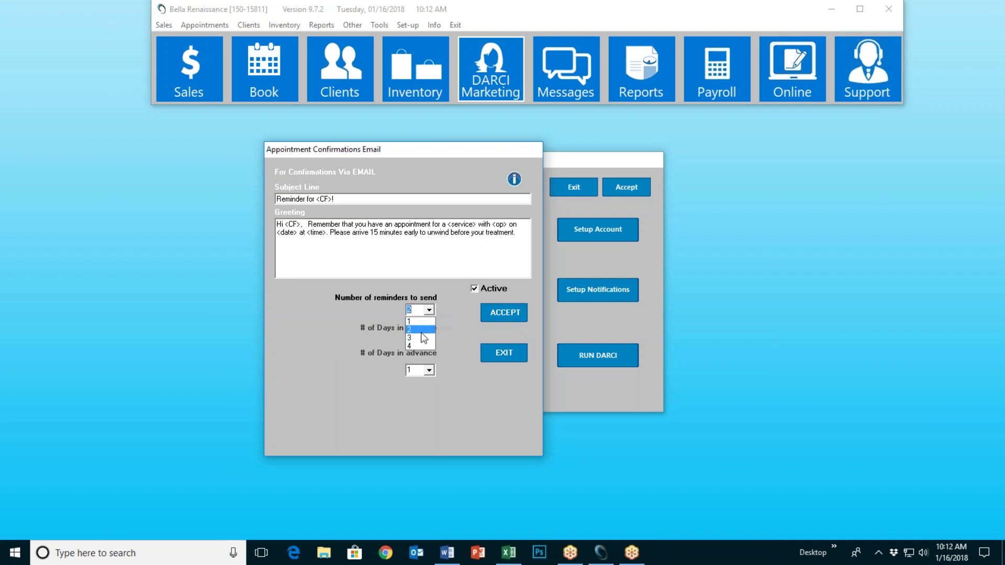
left_click(420, 329)
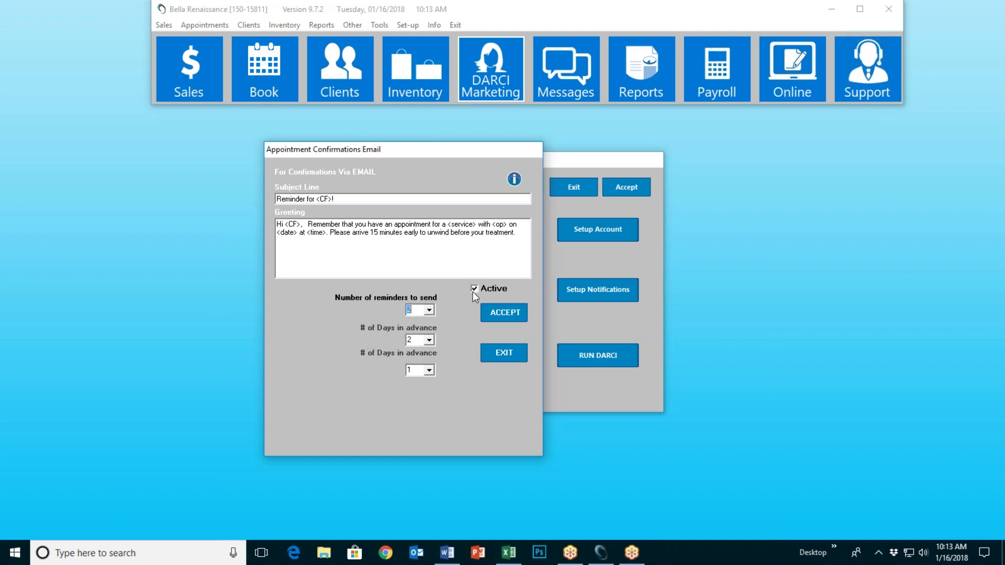
left_click(501, 312)
left_click(504, 316)
left_click(503, 354)
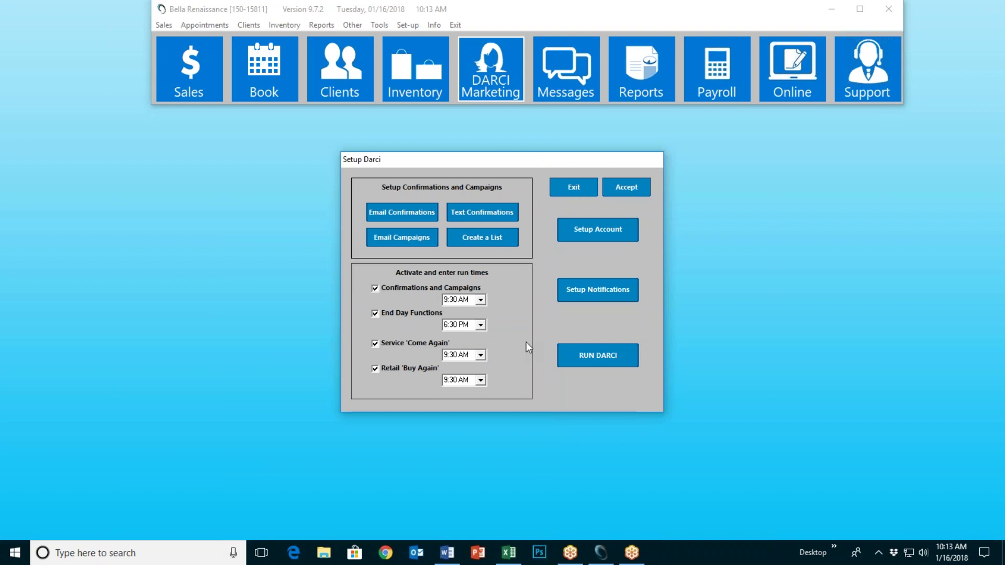
left_click(491, 212)
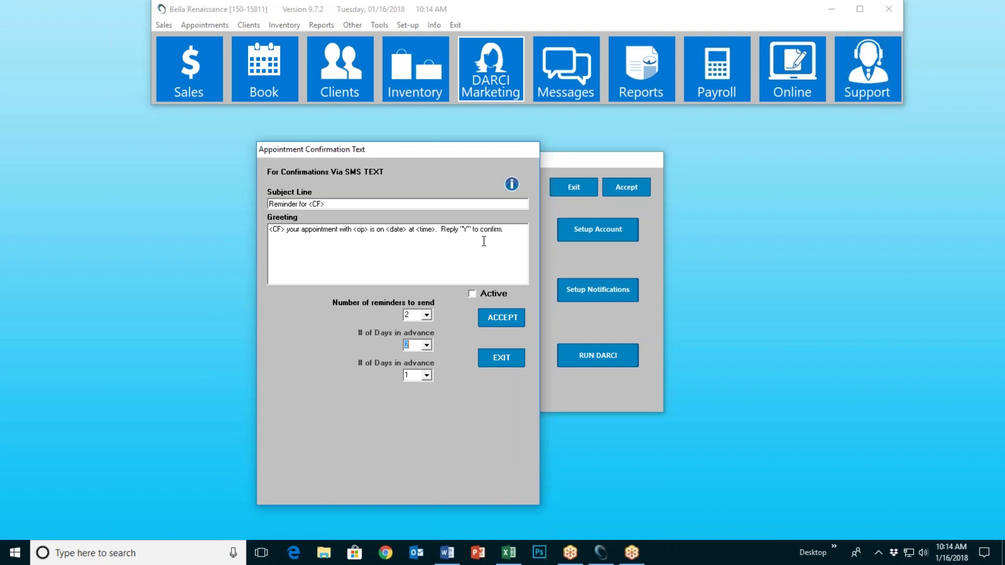
left_click_drag(441, 229, 502, 231)
left_click(495, 357)
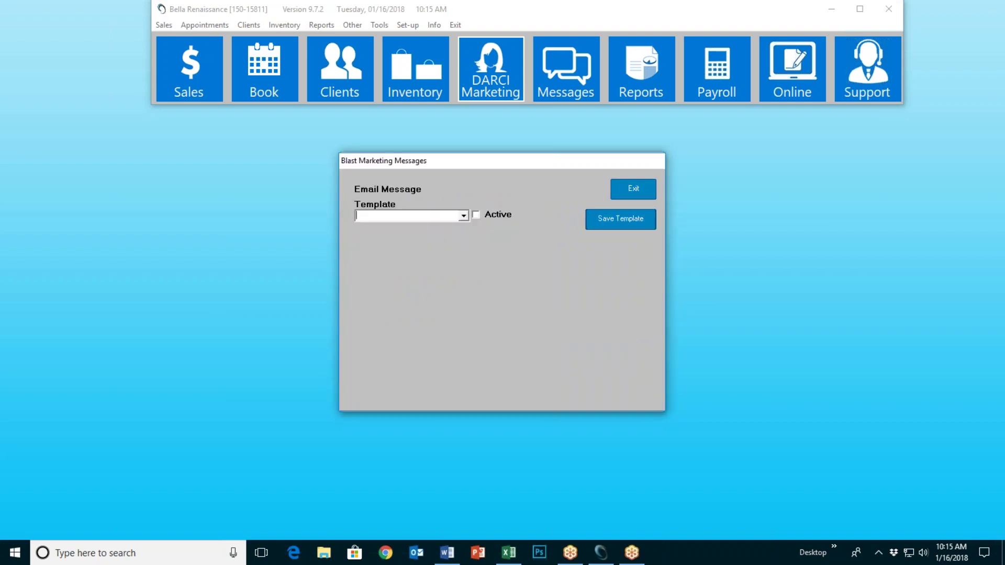
Load the Birthday template with four campaigns sent 30, 14, 7 and 0 days out.
left_click(464, 215)
mouse_move(465, 231)
left_mouse_down()
mouse_move(464, 277)
mouse_move(470, 243)
left_mouse_up()
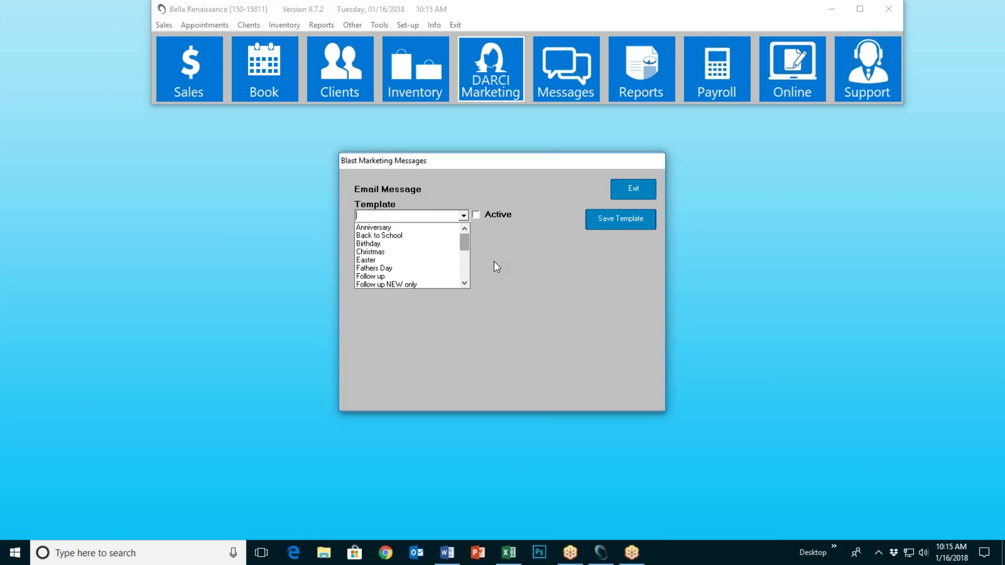
mouse_move(465, 242)
left_mouse_down()
mouse_move(463, 277)
mouse_move(469, 245)
left_mouse_up()
left_click(389, 244)
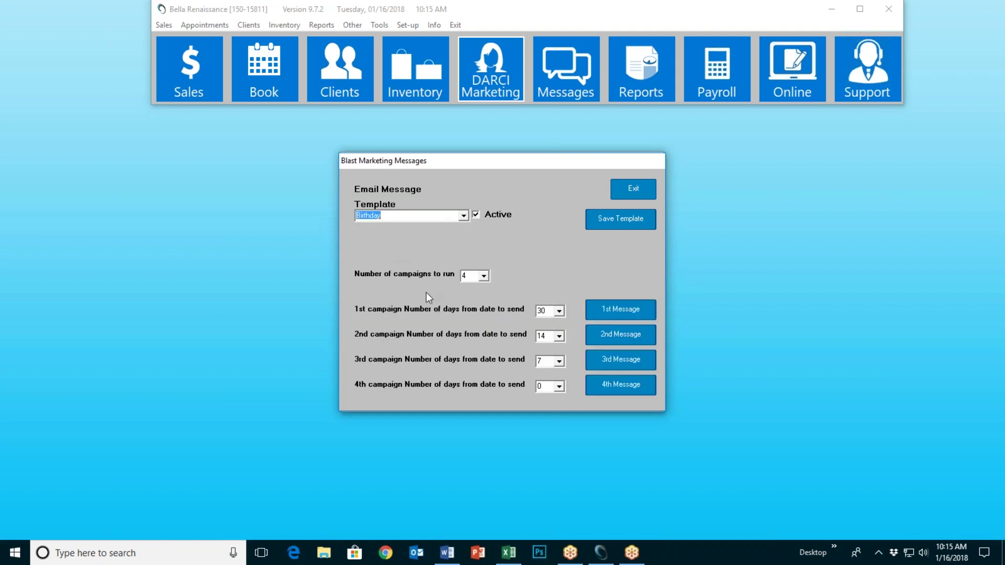
left_click(481, 277)
left_click(602, 310)
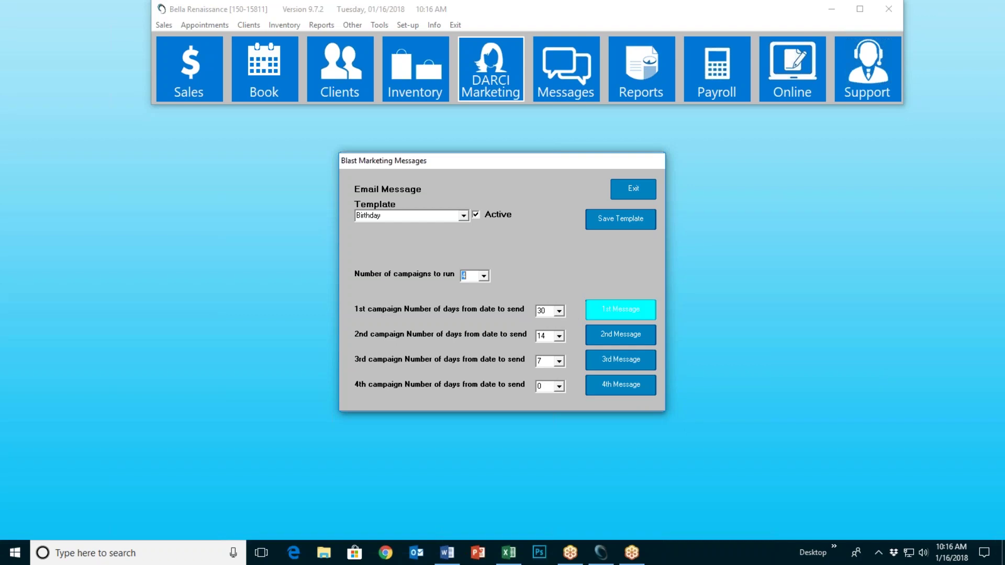
Open Birthday message 1 ('Happy Birthday <CF>!') and browse its Font and Font Size lists.
left_click(607, 312)
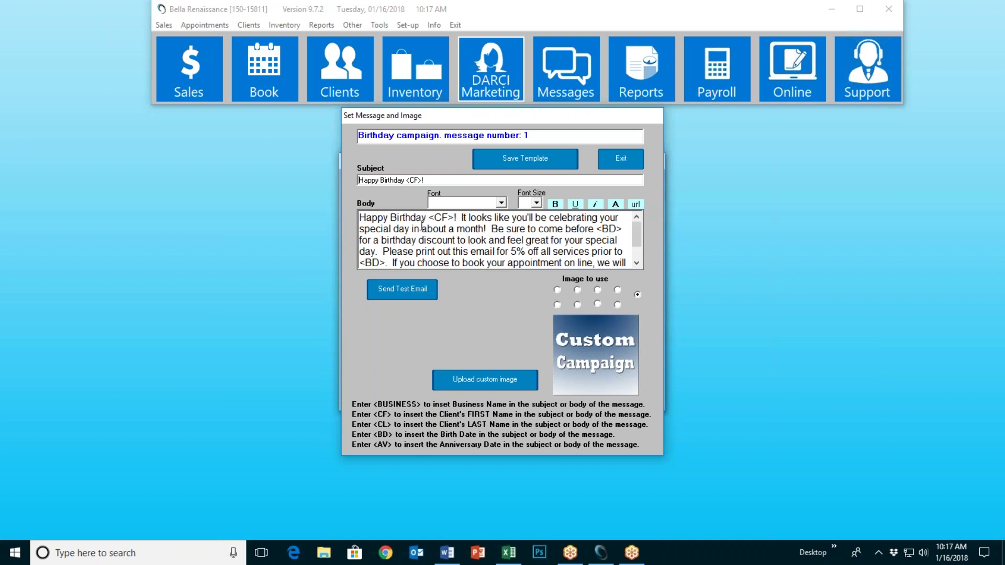
left_click(501, 204)
left_click(501, 204)
left_click(537, 203)
left_click(545, 195)
left_click(556, 204)
left_click(615, 205)
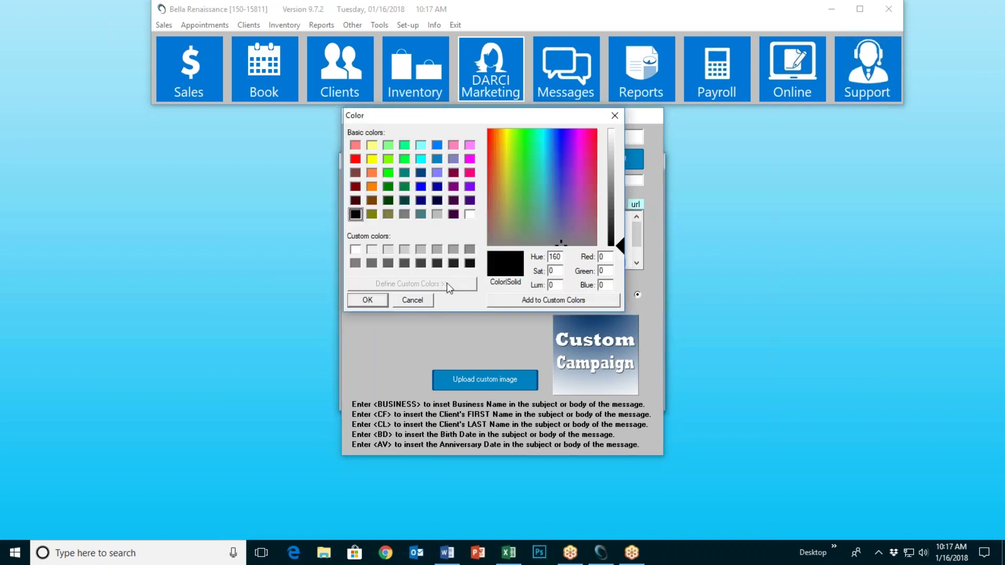
left_click(412, 300)
left_click(636, 205)
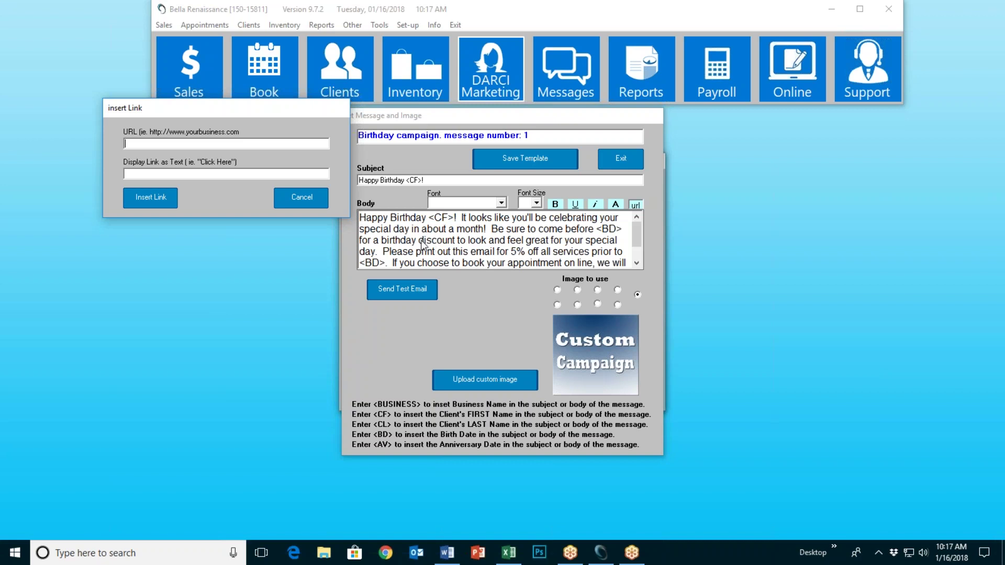
left_click(309, 200)
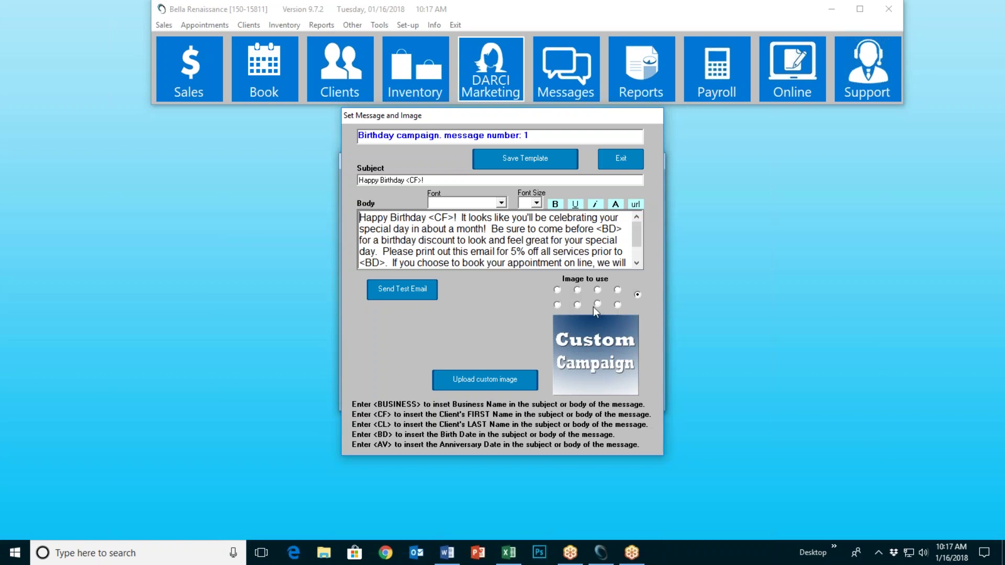
Preview the black champagne-glass and wooden-letter images, then start a custom image upload.
left_click(618, 290)
left_click(607, 342)
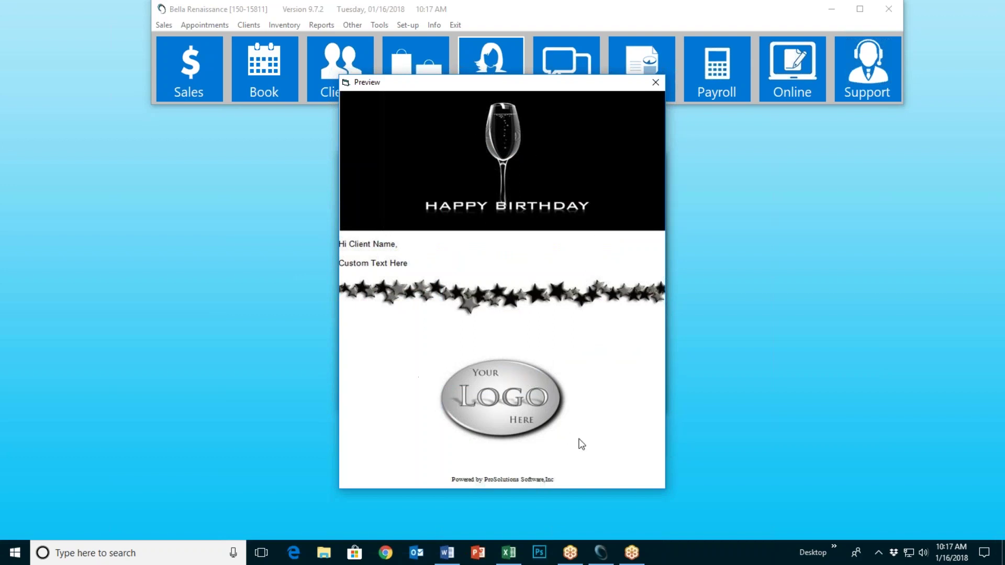
left_click(655, 83)
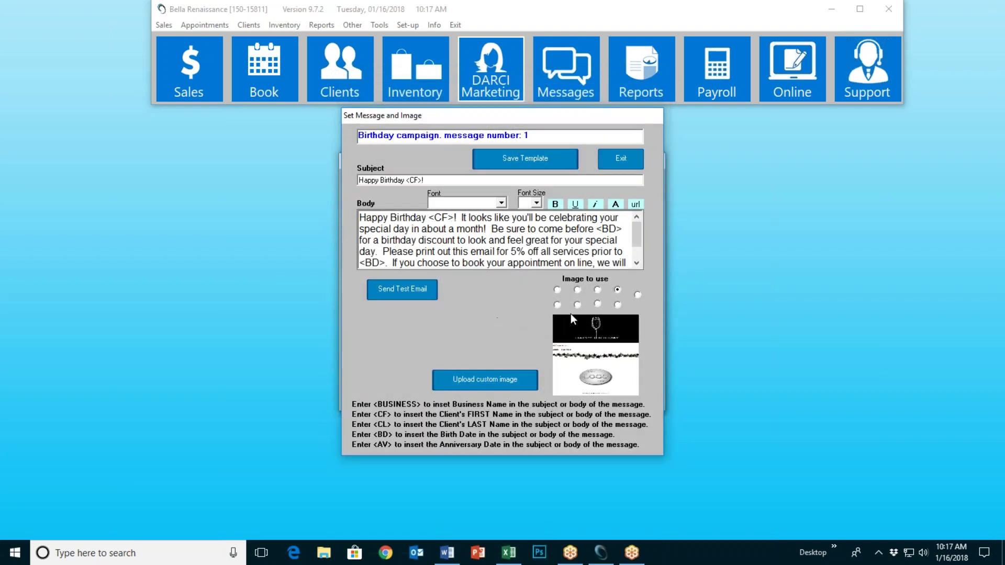
left_click(597, 305)
left_click(596, 320)
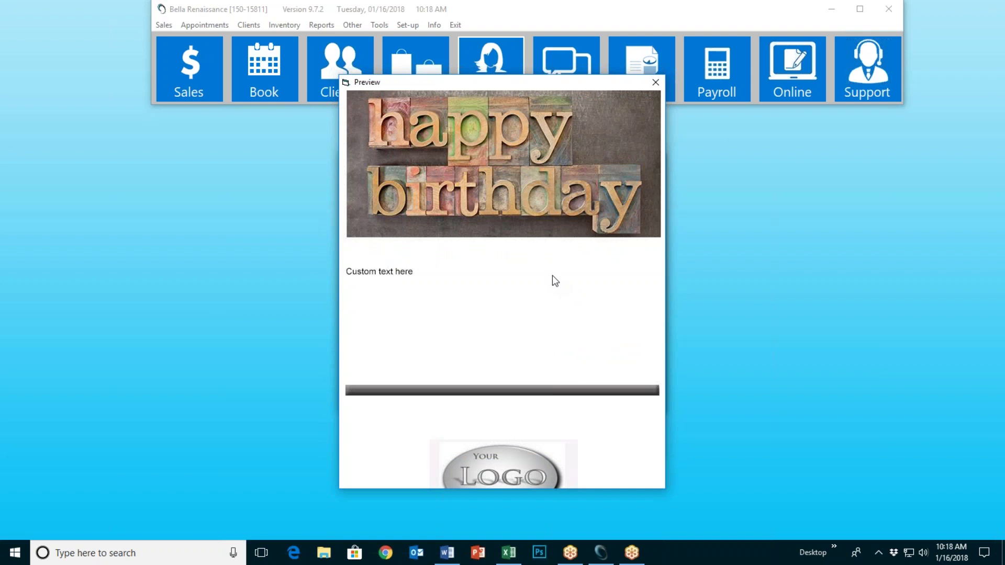
left_click(655, 82)
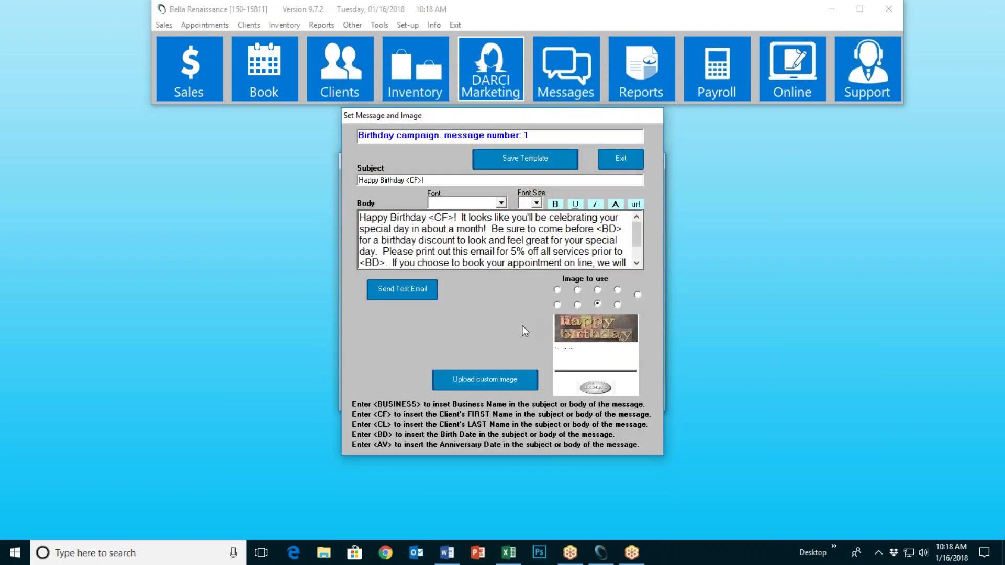
left_click(482, 382)
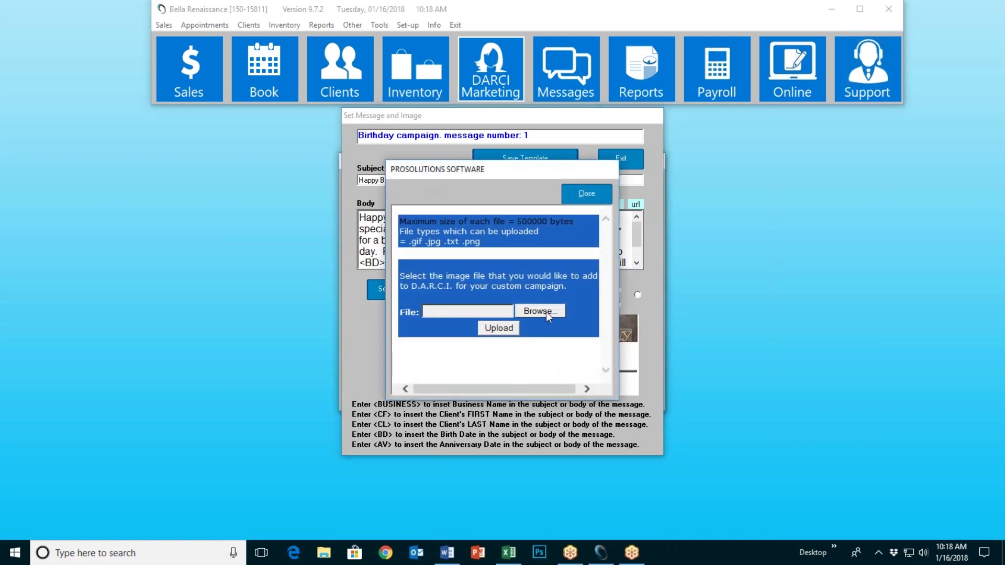
Close the PROSOLUTIONS SOFTWARE upload window without uploading a file.
left_click(586, 194)
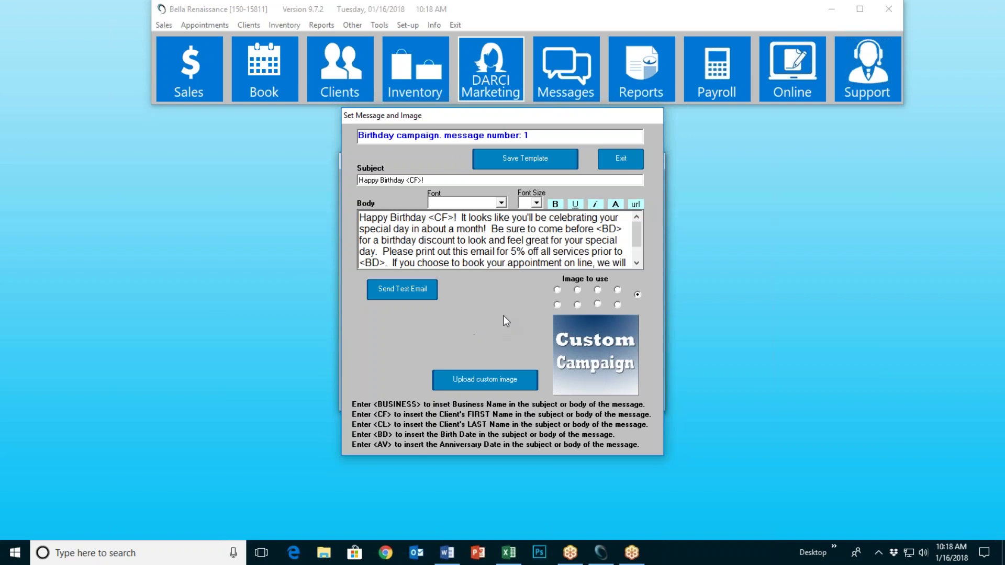
Use the black champagne-glass image, cancel a test email, and save the message template.
left_click(618, 290)
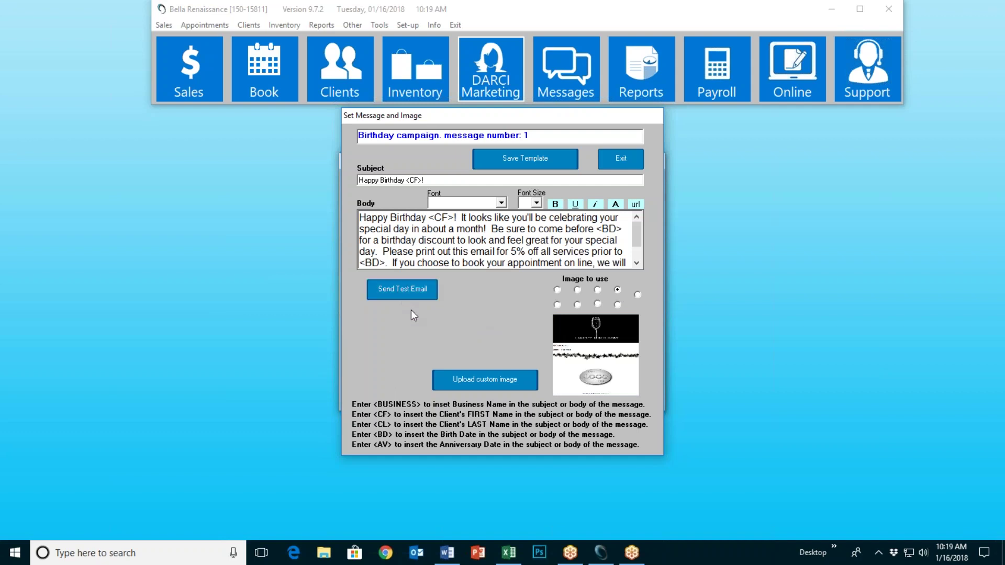
left_click(403, 291)
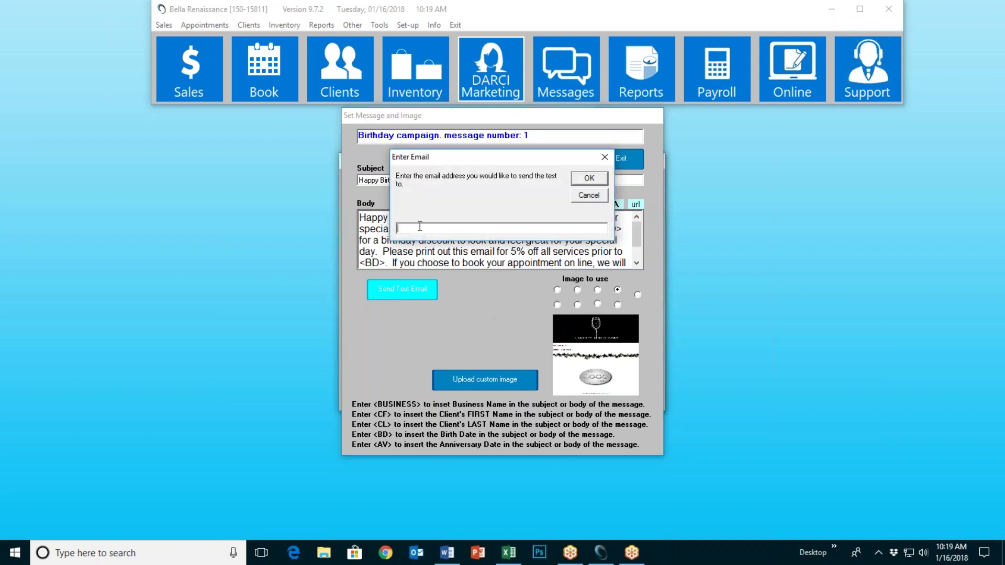
left_click(588, 196)
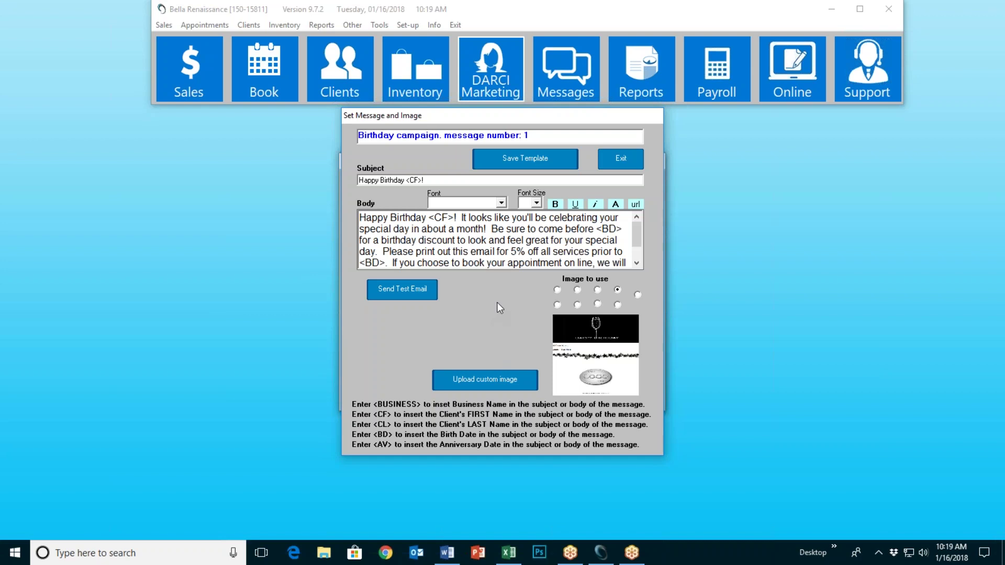
left_click(541, 160)
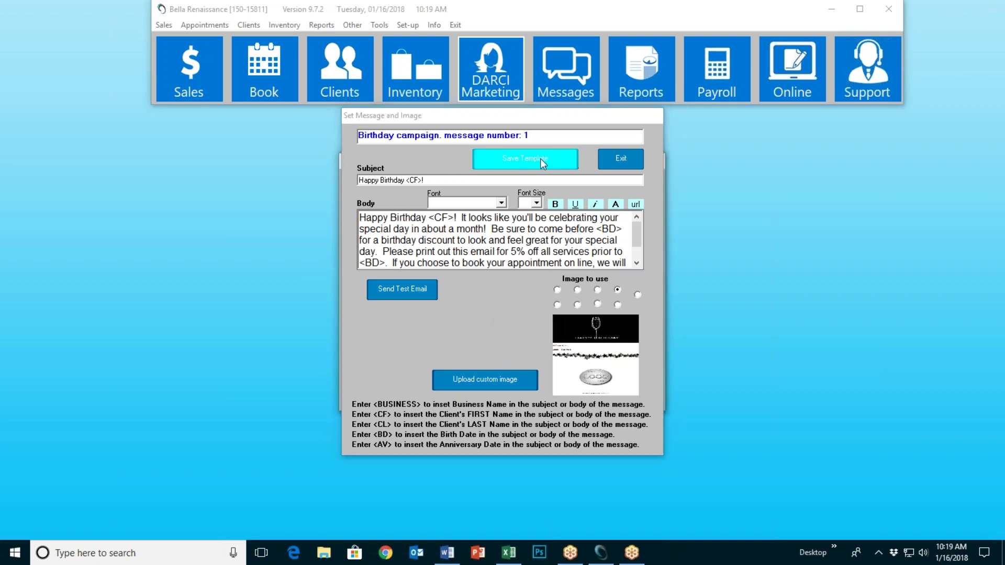
left_click(507, 312)
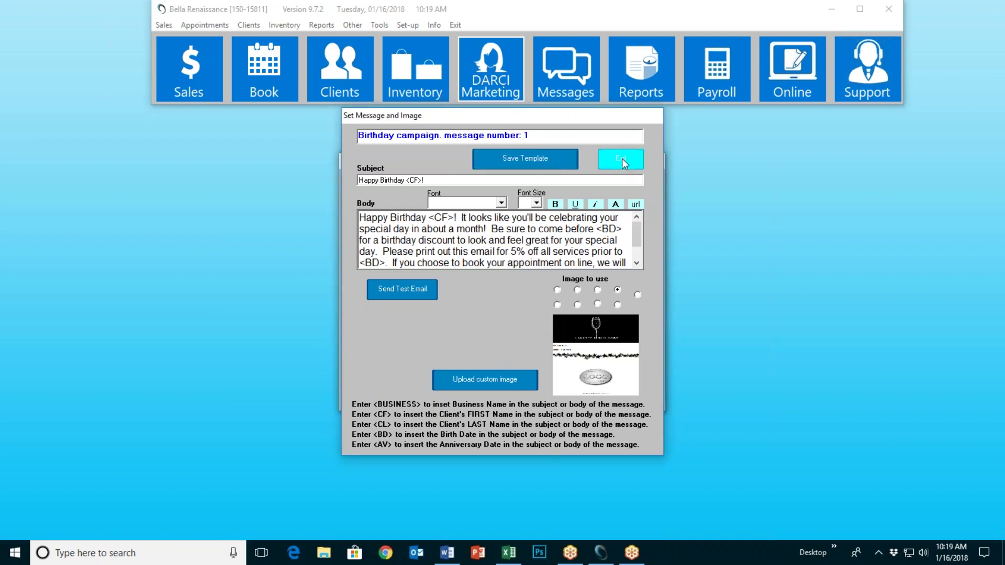
left_click(621, 159)
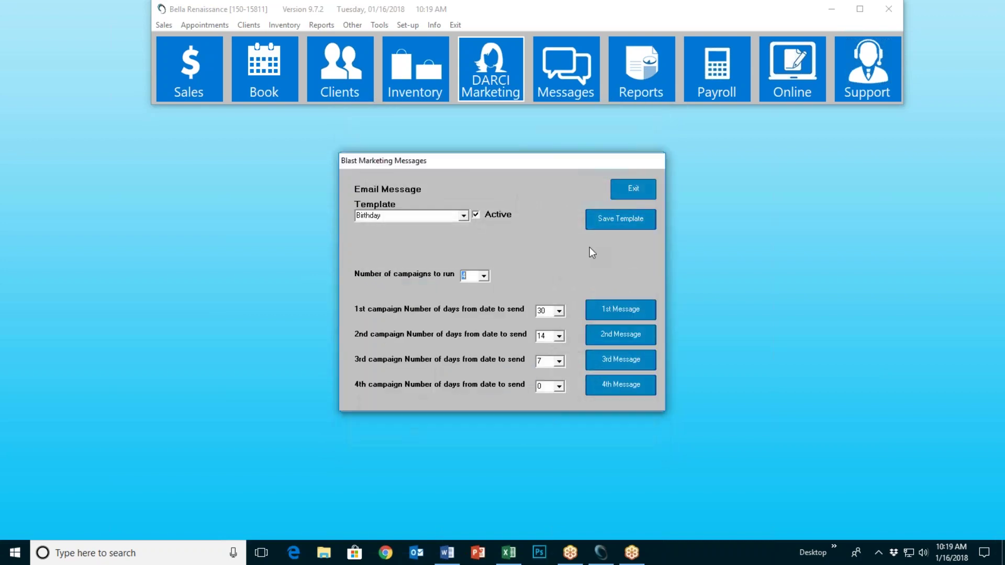
left_click(619, 336)
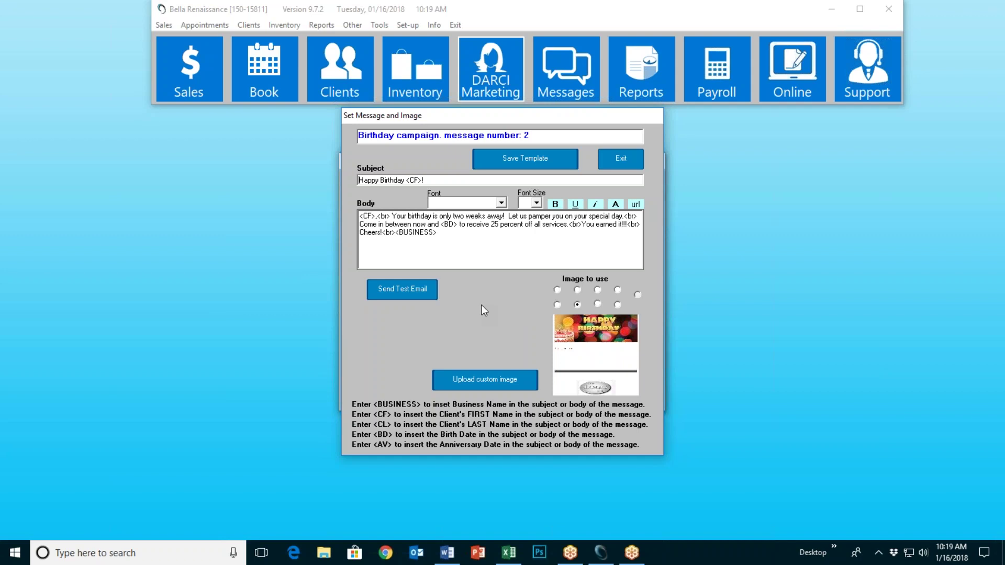
left_click(628, 162)
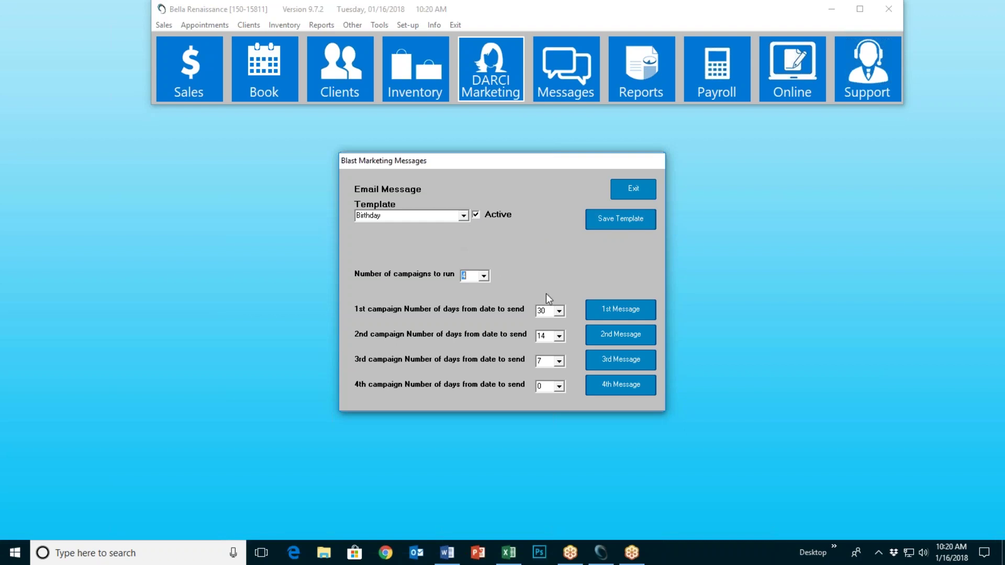
Switch to the three-campaign Valentines Day template and edit its 'Happy Valentine's Day <CF>!' message 1.
left_click(620, 309)
left_click(464, 215)
scroll(405, 262, "down", 4)
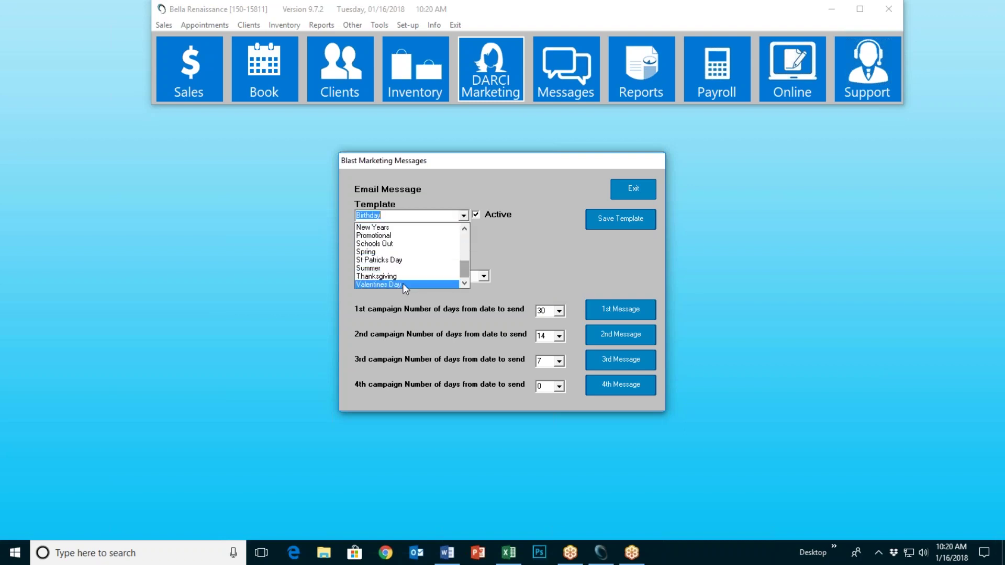
left_click(403, 283)
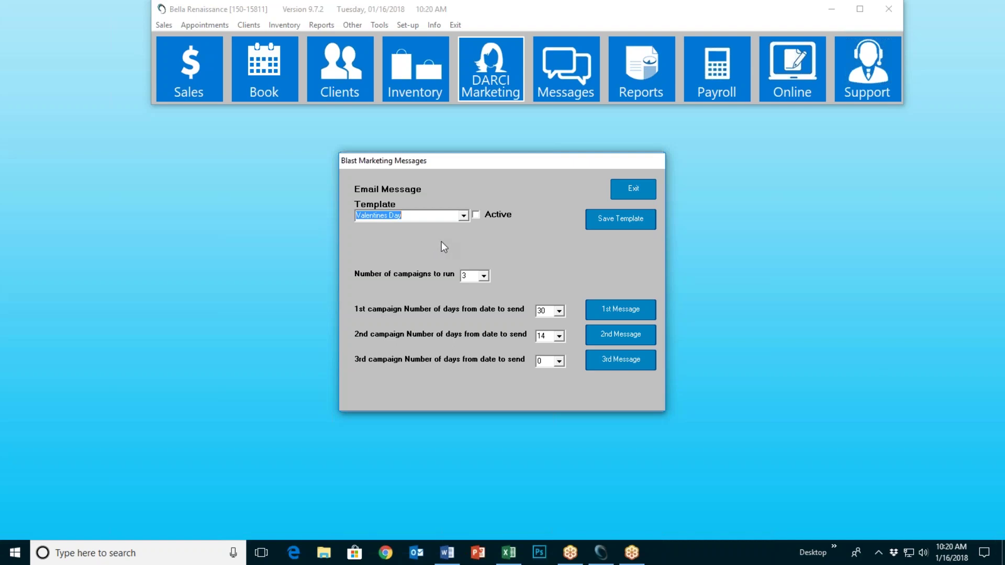
left_click(616, 309)
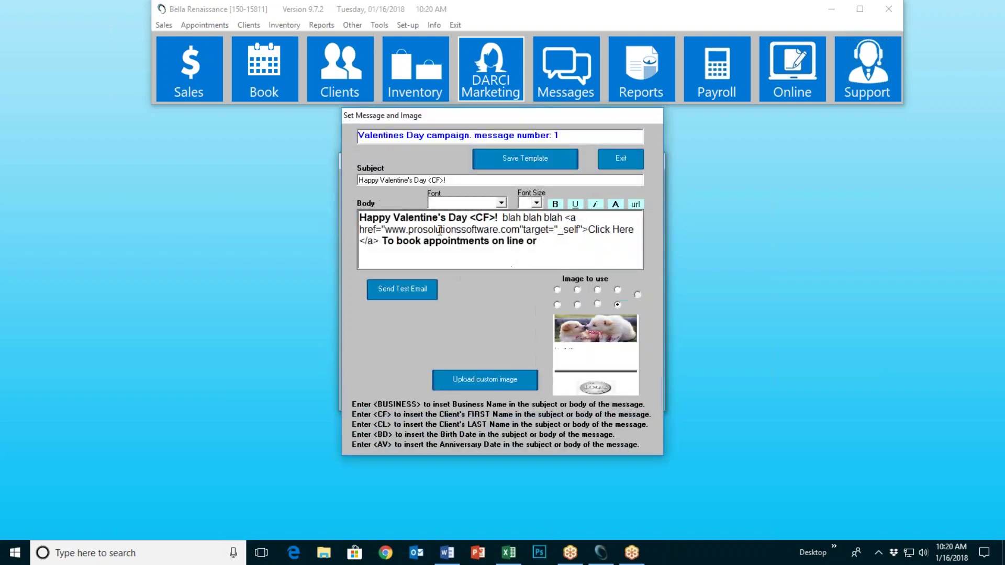
Preview the Valentines Day email image at full size, then exit the message editor.
left_click(600, 319)
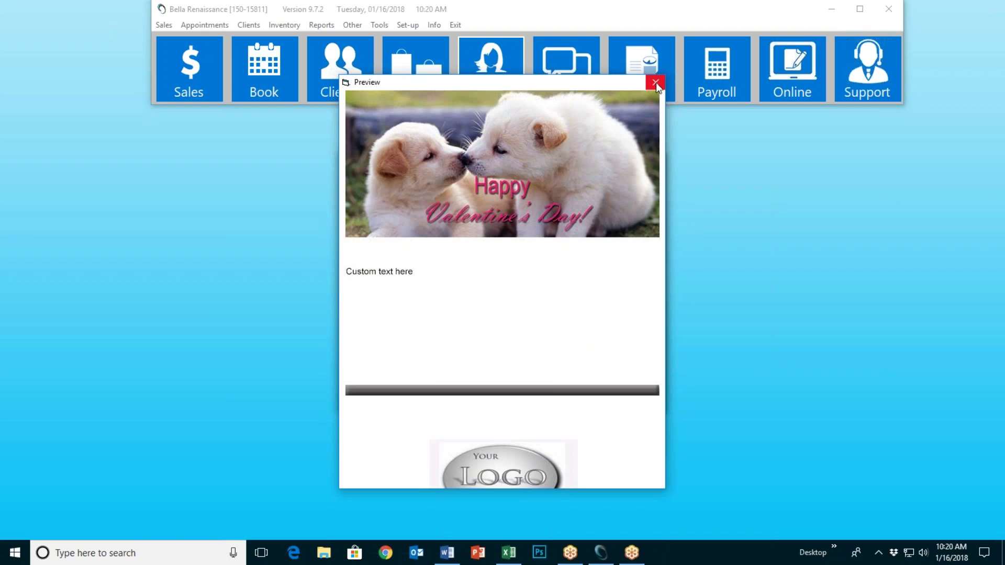
left_click(655, 83)
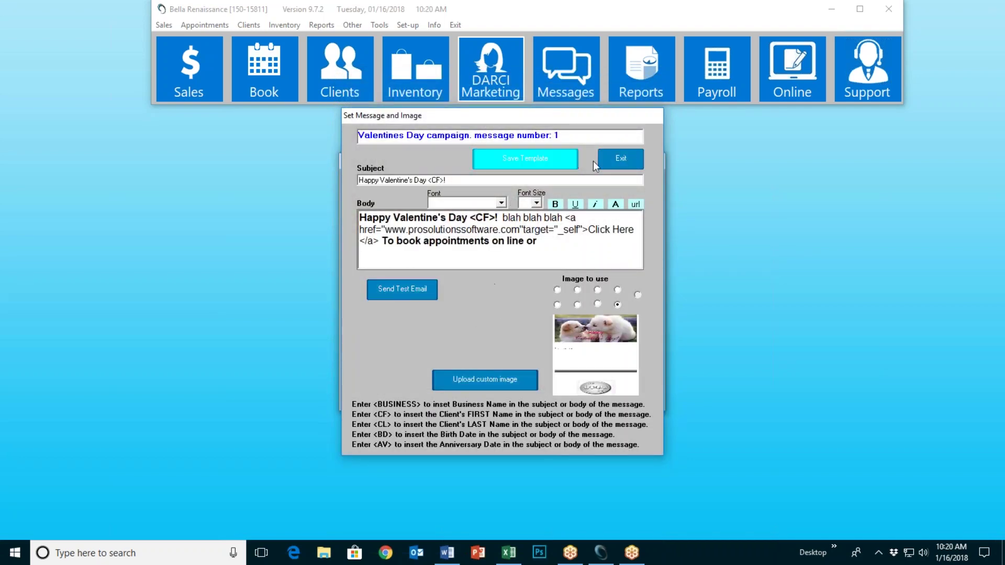
left_click(627, 164)
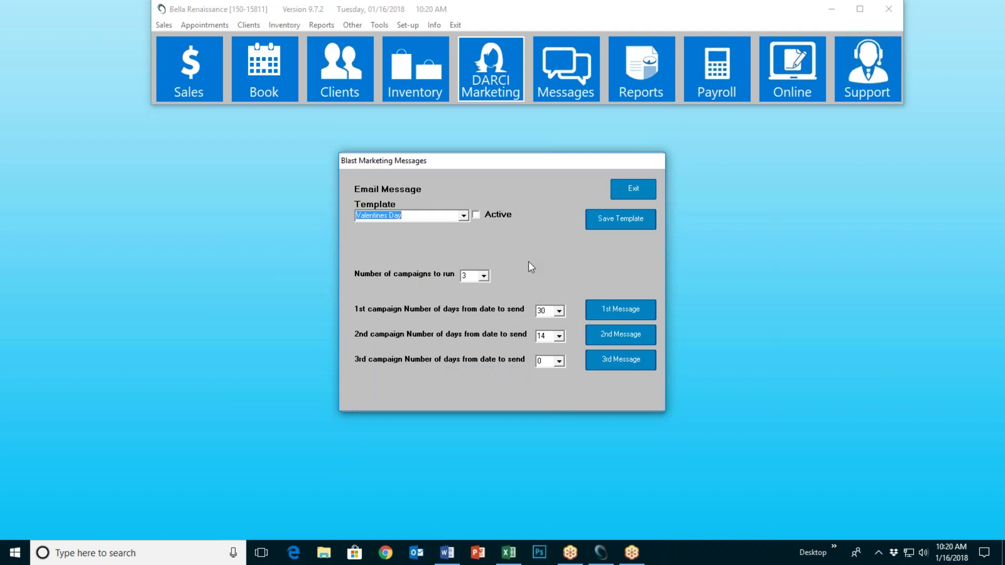
Load the Follow up template, showing its single campaign sent after 1 day.
left_click(463, 216)
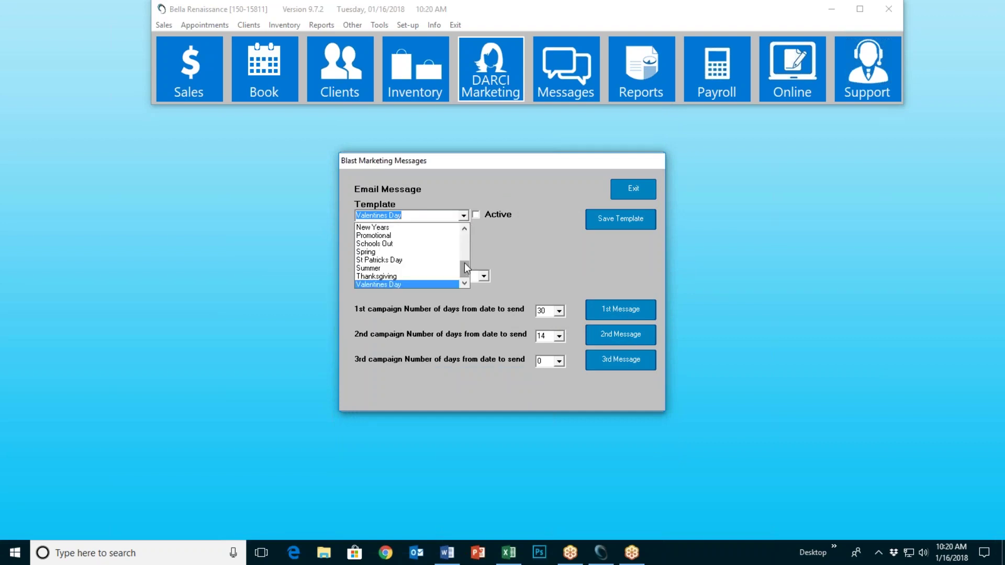
mouse_move(464, 265)
left_mouse_down()
mouse_move(463, 234)
mouse_move(465, 268)
left_mouse_up()
left_click_drag(466, 269, 467, 237)
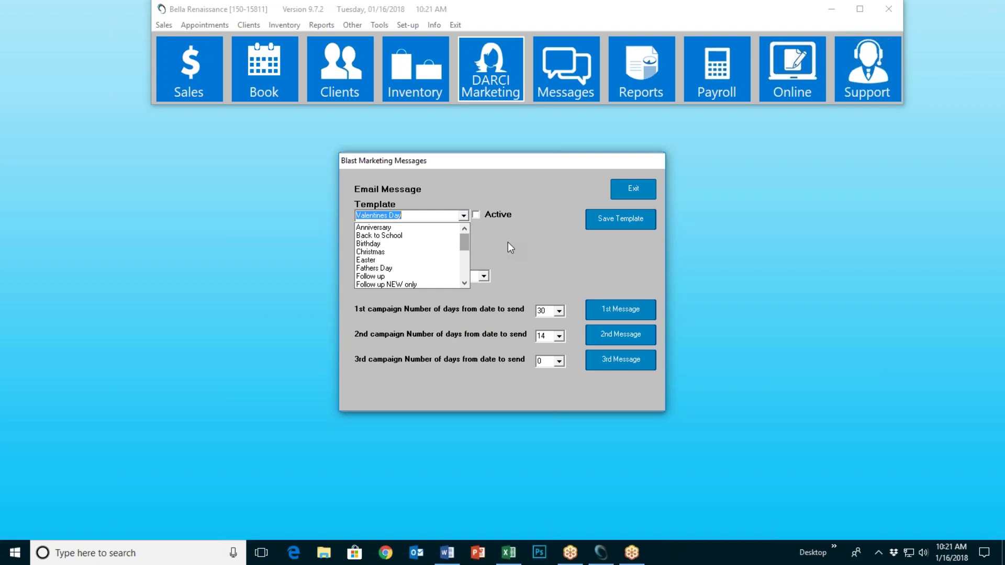
left_click(371, 276)
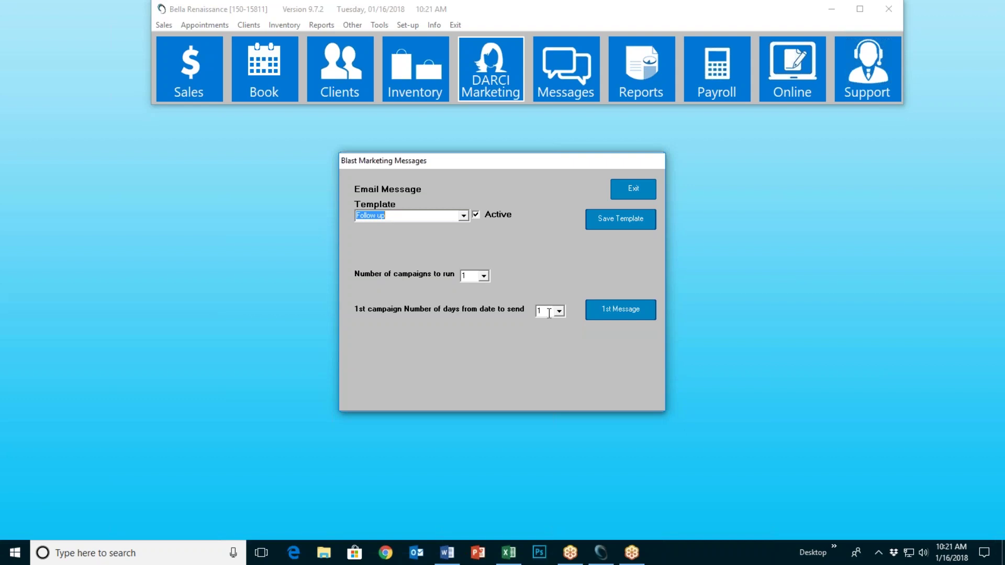
Switch the Follow up first message to the 'Thank you for your visit!' image, preview it, and exit.
left_click(613, 310)
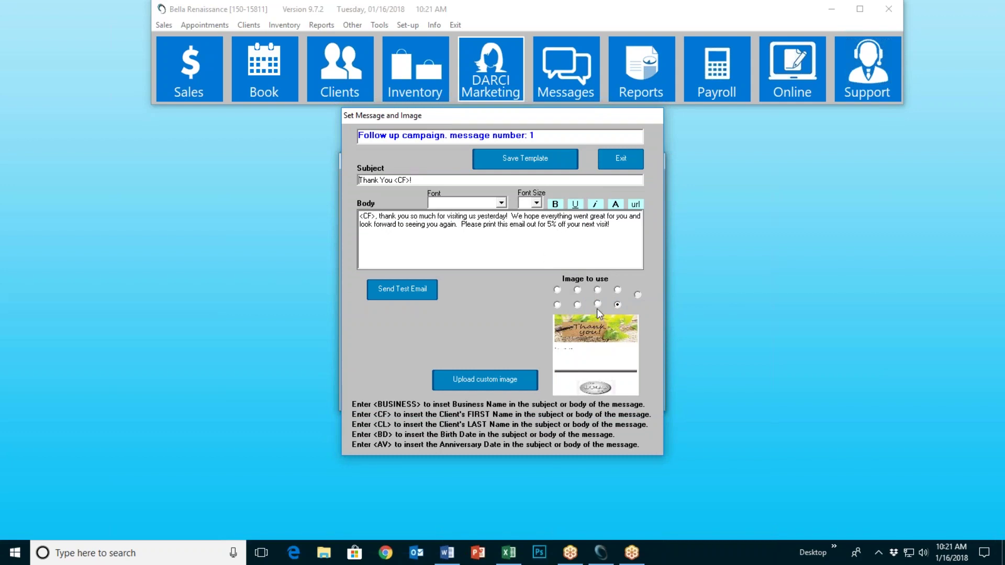
left_click(557, 291)
left_click(586, 334)
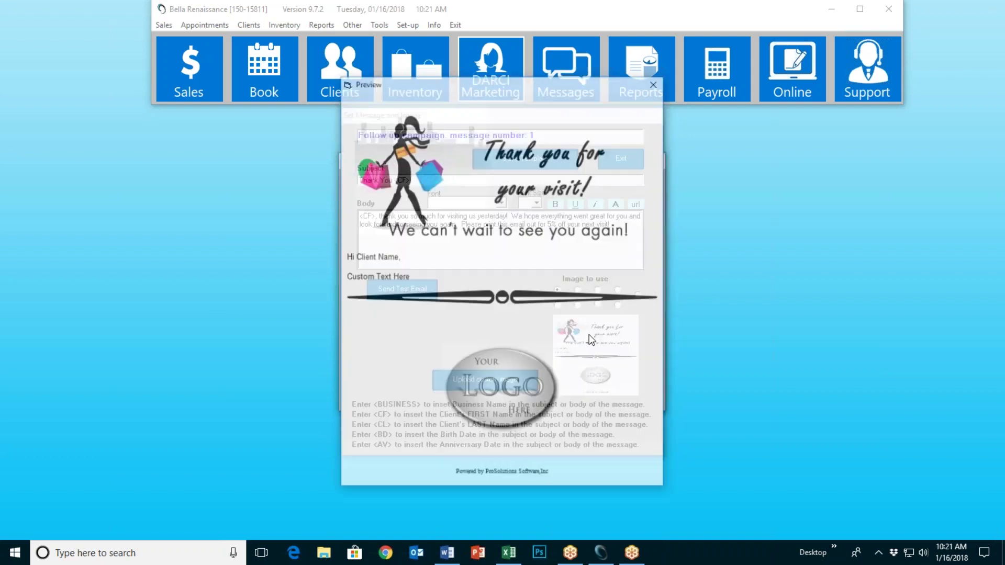
left_click(655, 84)
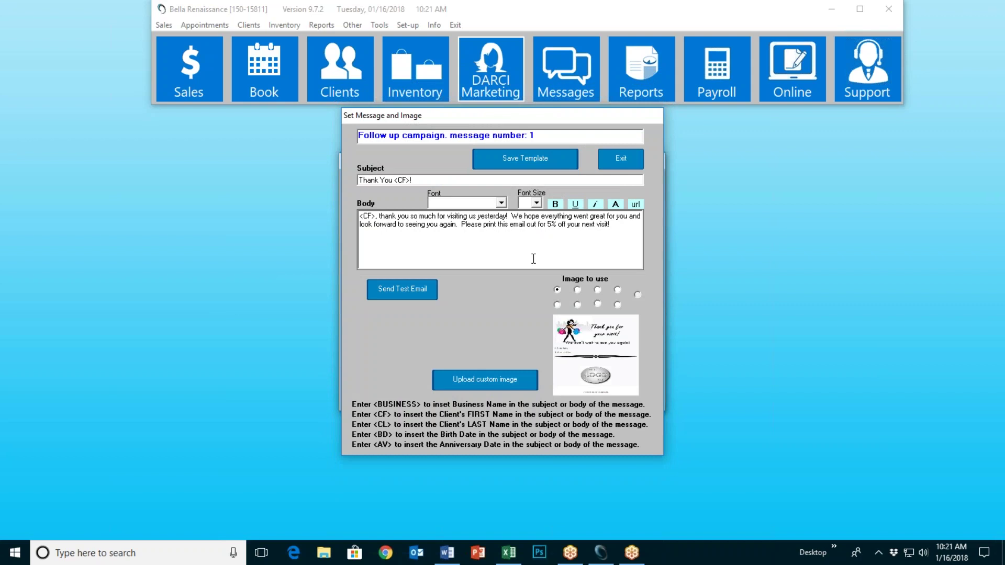
left_click(621, 158)
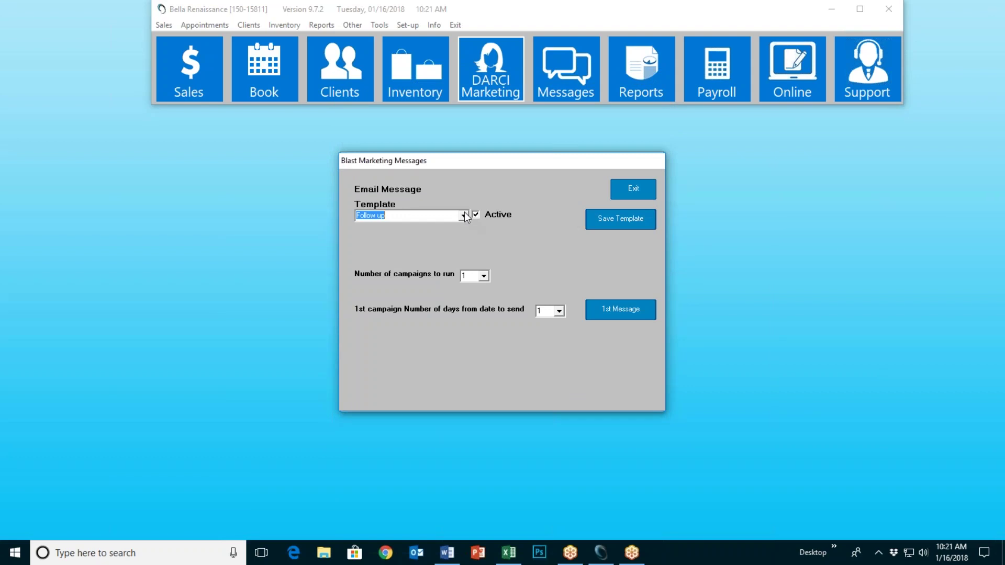
Try the Follow up NEW only template, then load the Lost Client template.
left_click(464, 216)
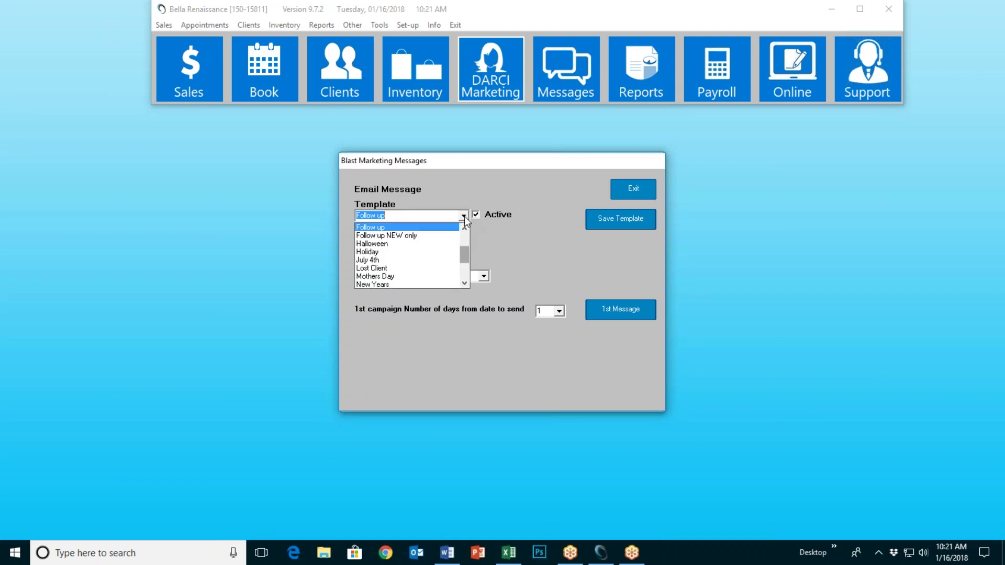
left_click(445, 236)
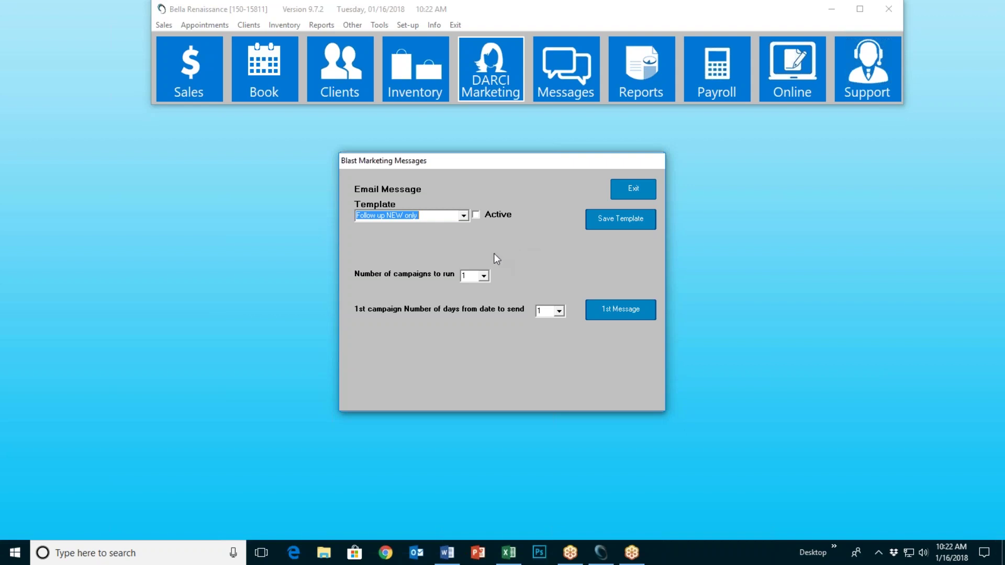
left_click(464, 215)
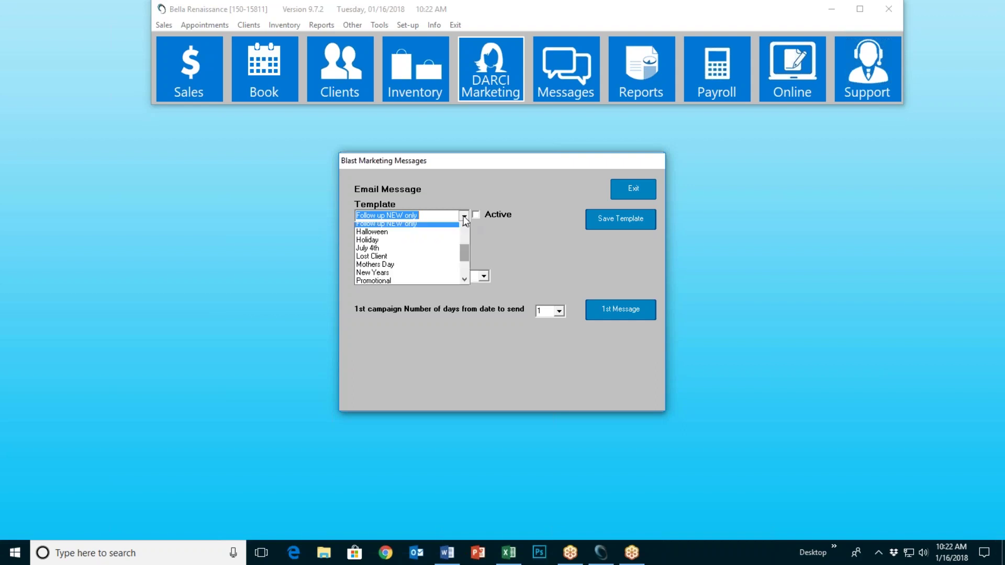
left_click(408, 260)
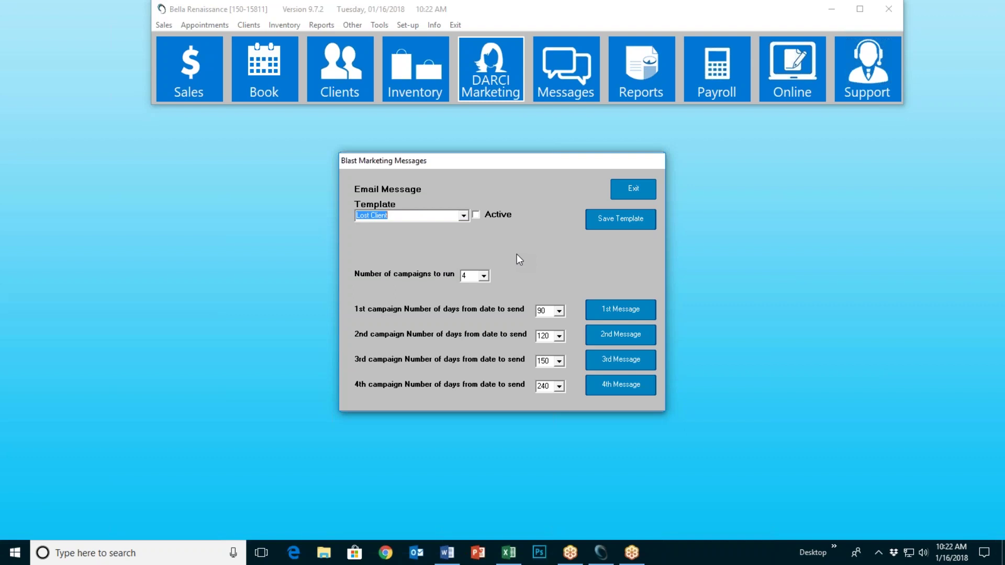
Keep 90 days for the first Lost Client campaign and open its first message.
left_click(559, 311)
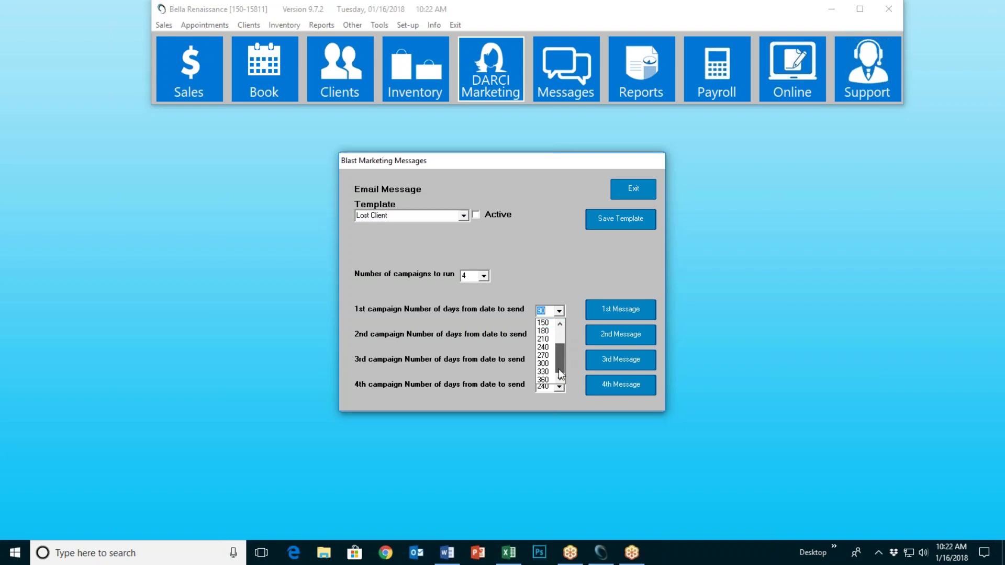
left_click(545, 271)
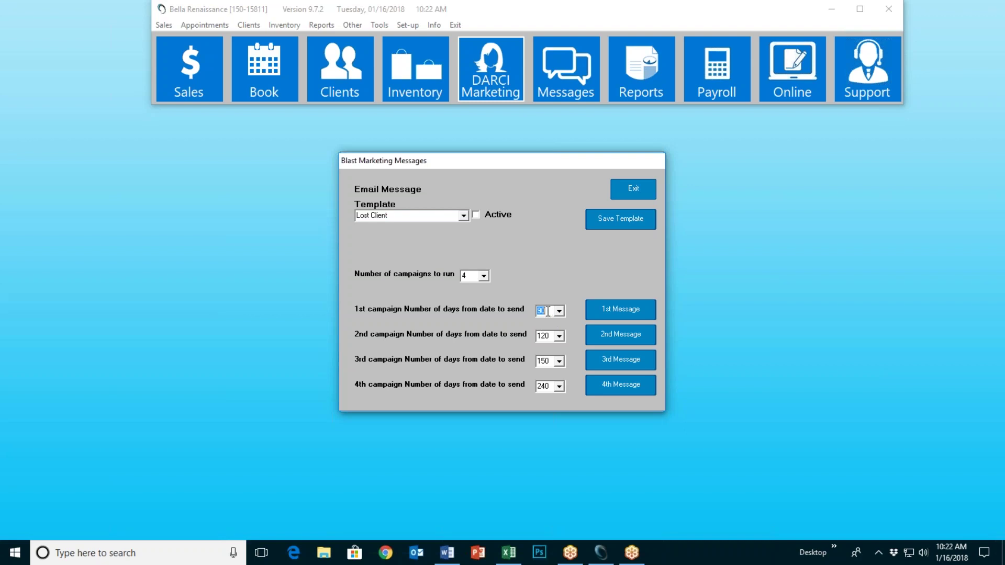
left_click(603, 308)
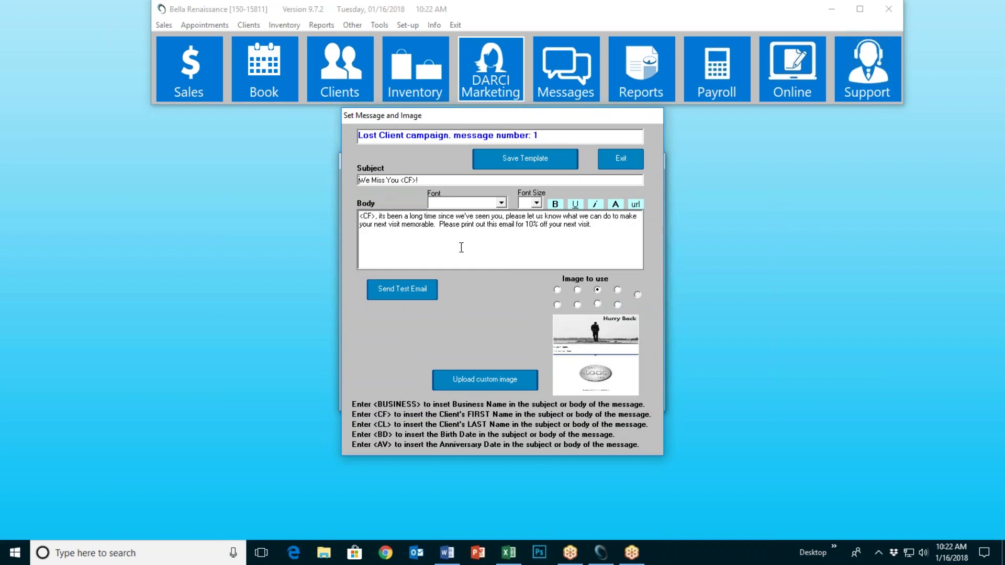
Preview the Hurry Back email at full size, then exit the Lost Client message editor.
left_click(597, 344)
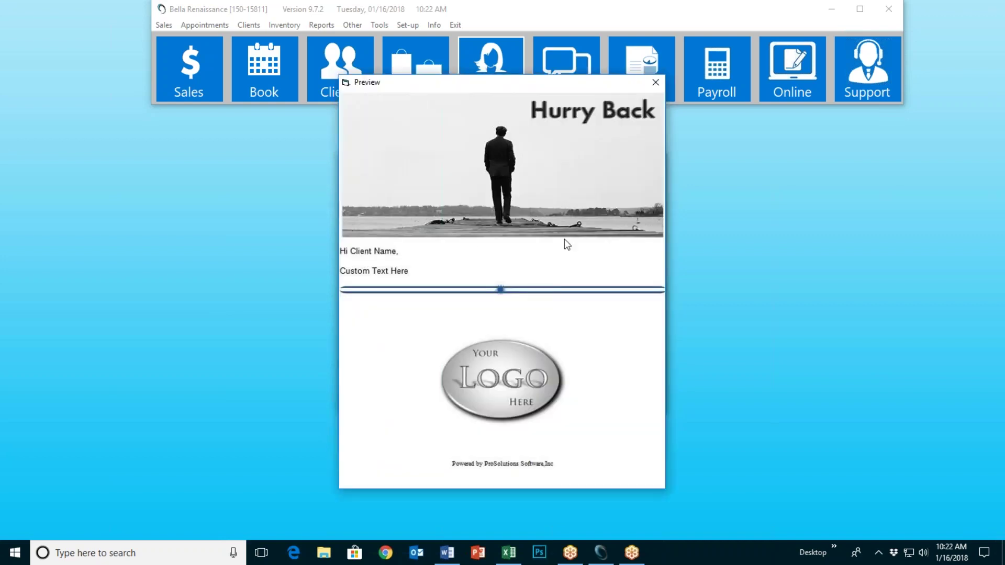
left_click(654, 83)
left_click(622, 158)
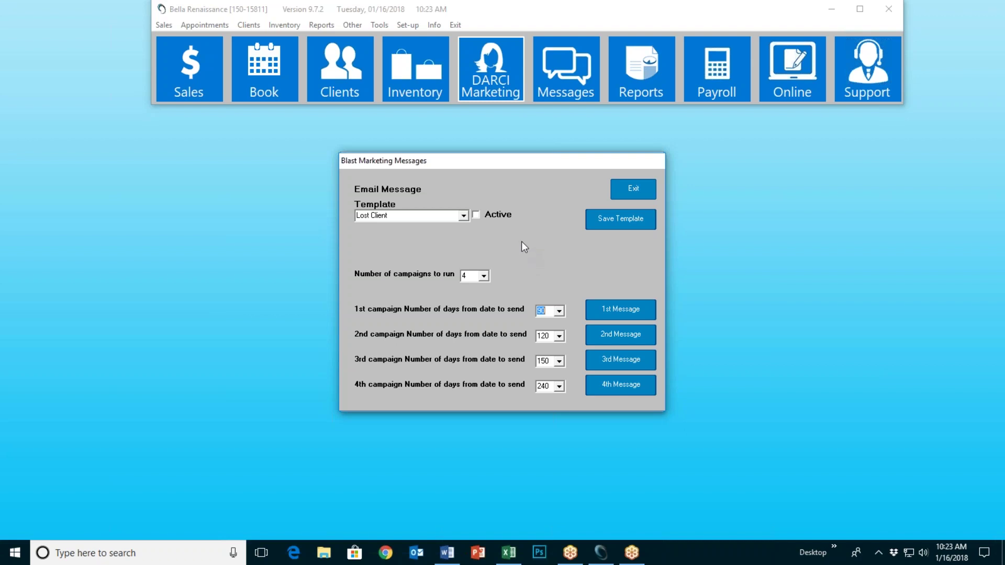
Leave Blast Marketing Messages and open DARCI Setup Notifications.
left_click(634, 189)
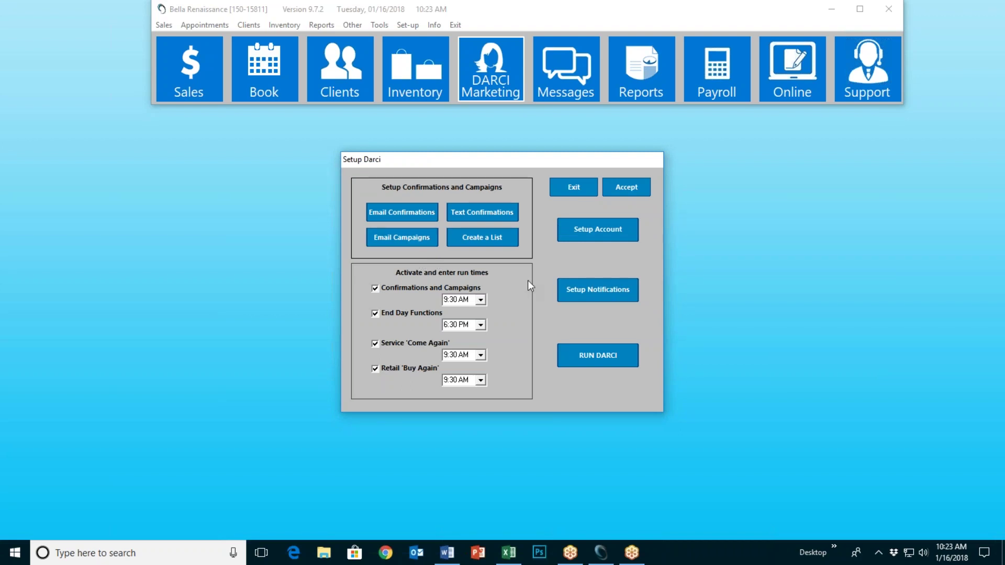
left_click(595, 285)
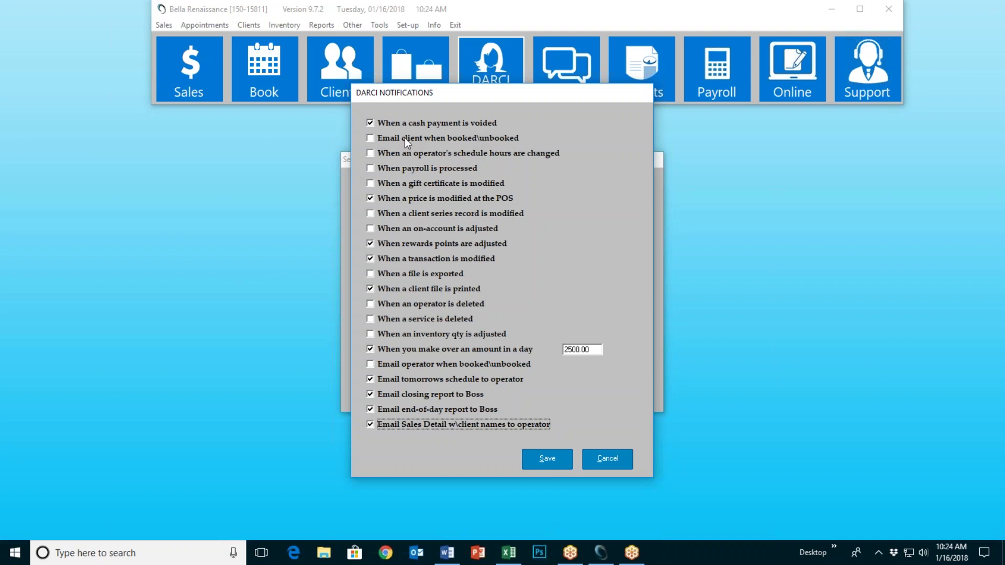
Toggle the notification that emails clients when they are booked or unbooked.
left_click(370, 139)
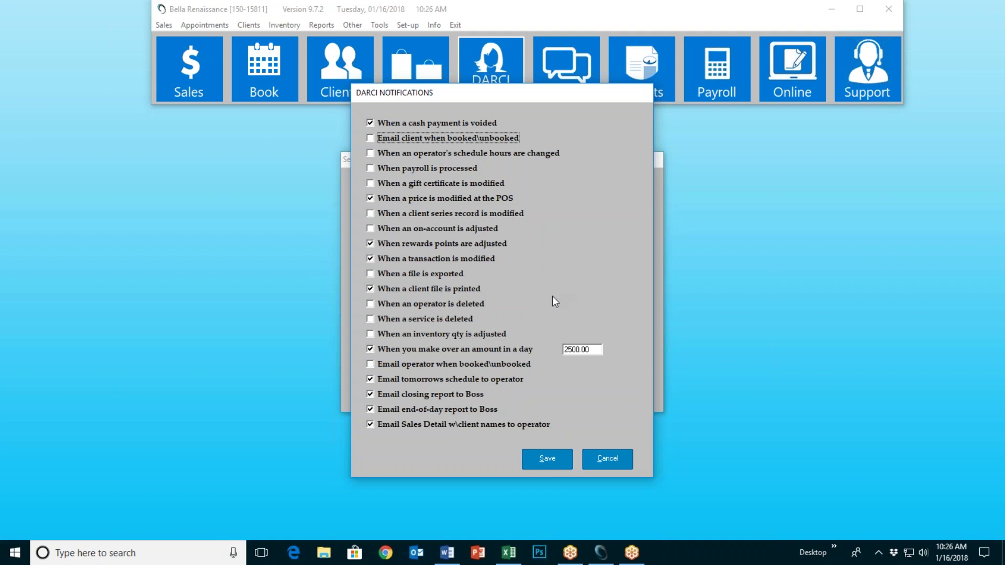
Save the DARCI notification choices, review them once more, and exit Setup Darci.
left_click(545, 462)
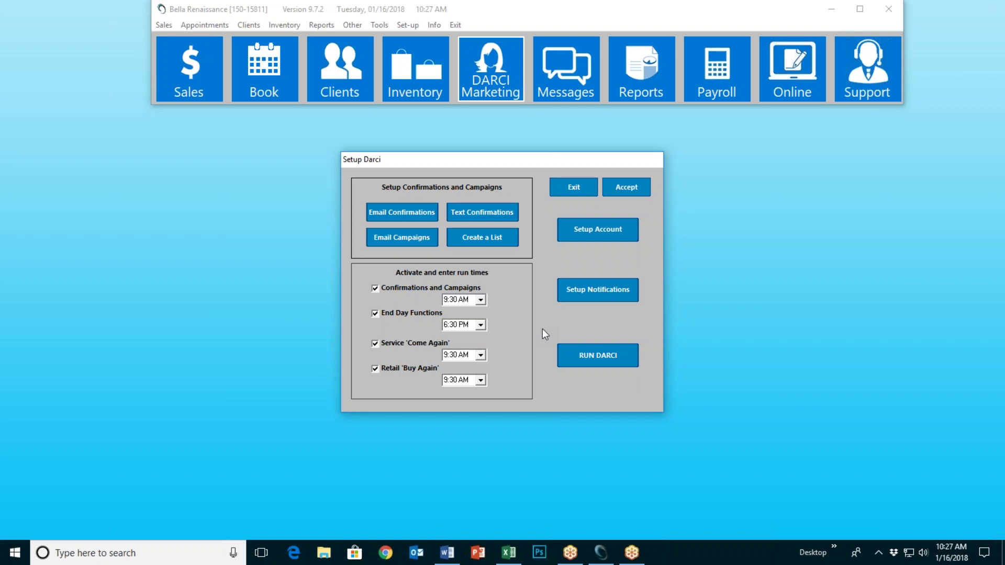
left_click(585, 297)
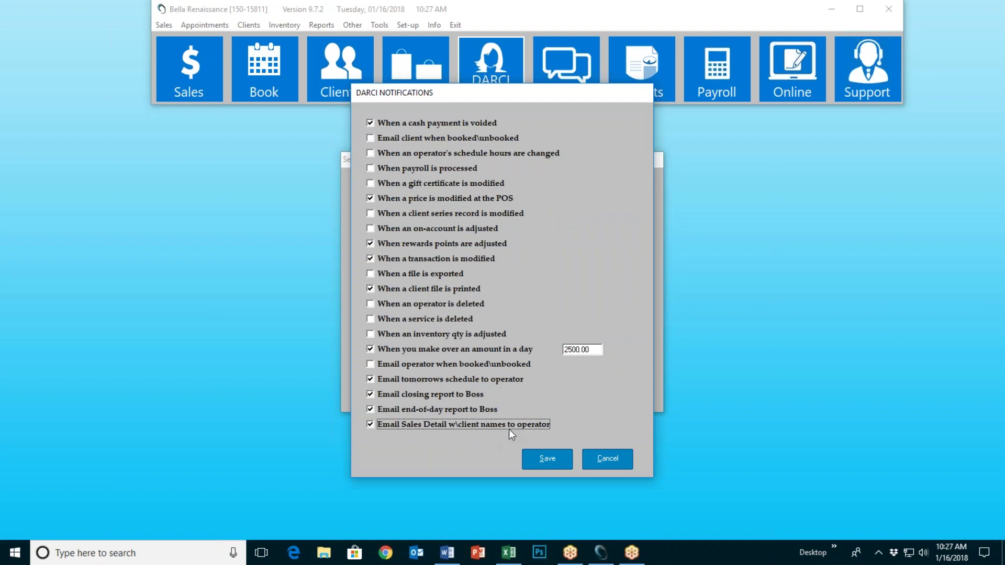
left_click(602, 460)
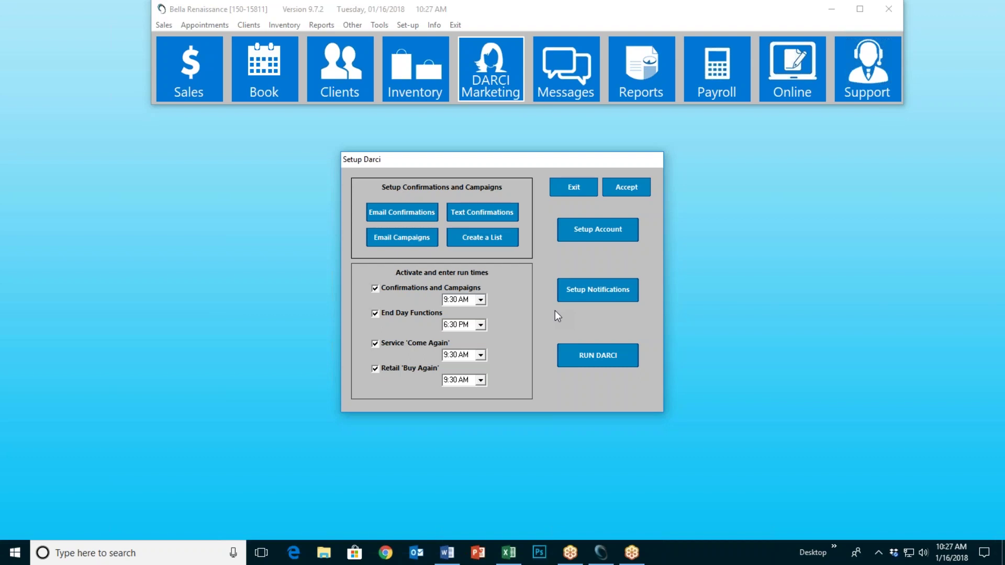
left_click(569, 188)
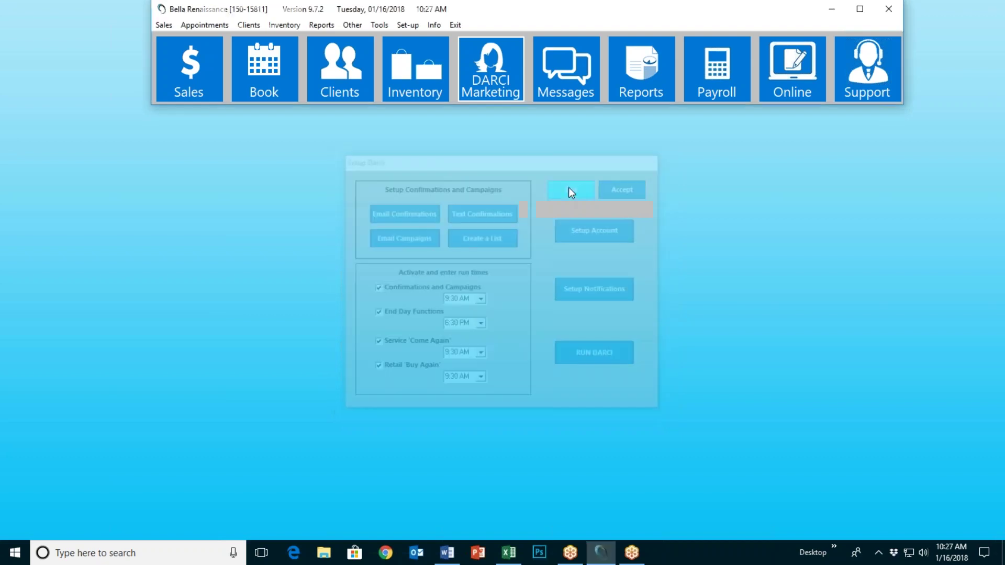
Open an operator's information record from Set-up > Operator Files.
left_click(411, 25)
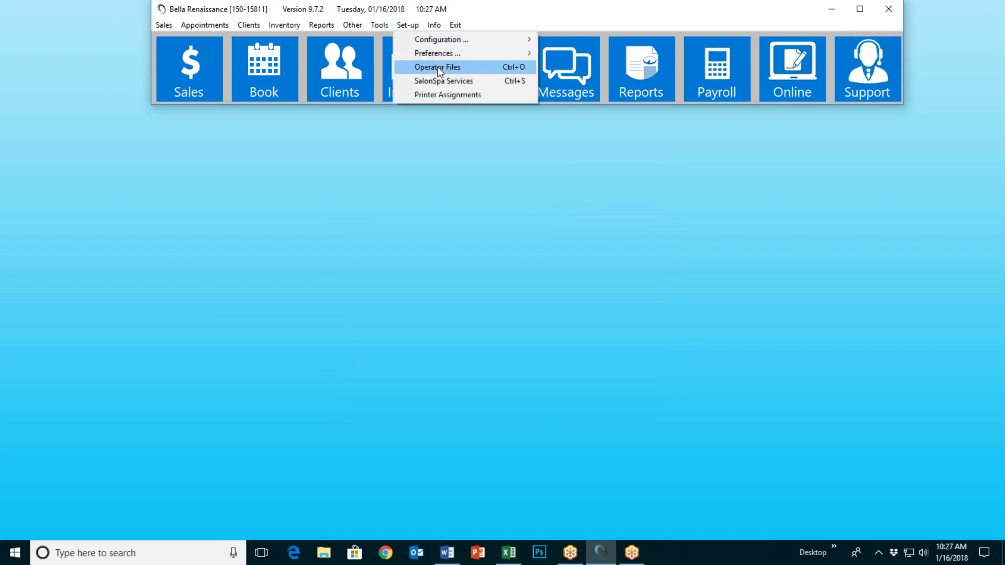
left_click(434, 67)
left_click(485, 243)
double_click(487, 244)
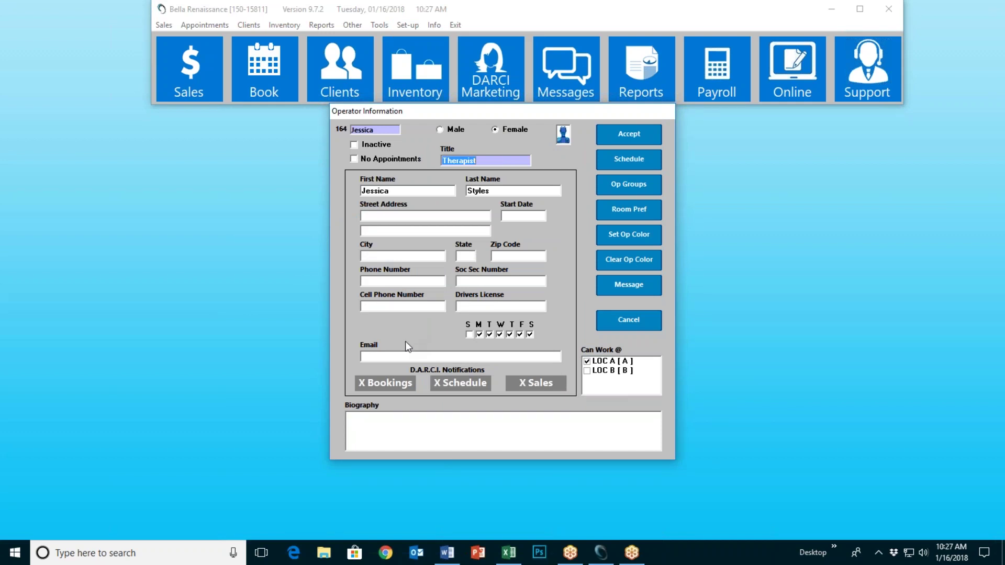
left_click(375, 358)
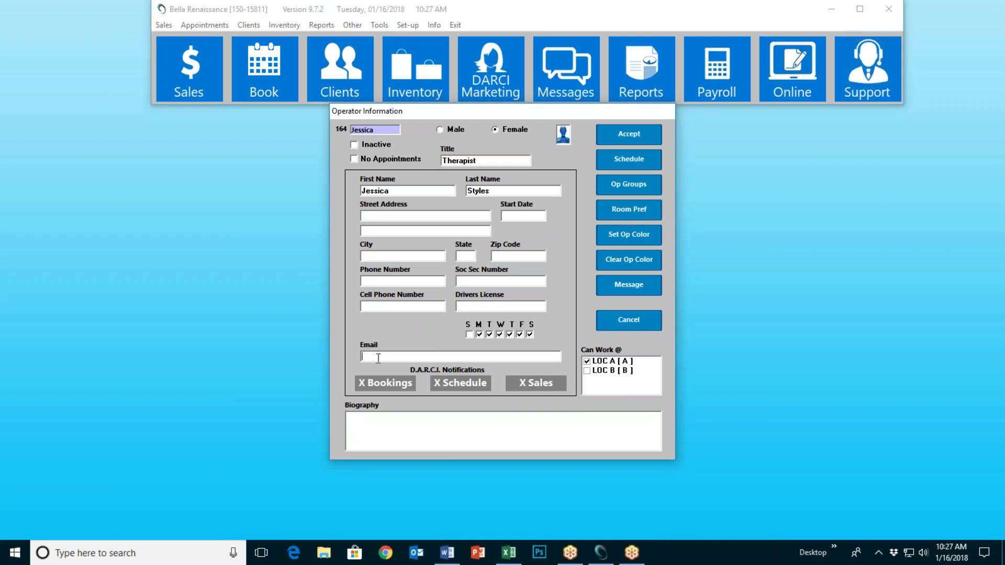
Toggle the operator's X Schedule, X Bookings and X Sales notifications off again and cancel.
left_click(453, 386)
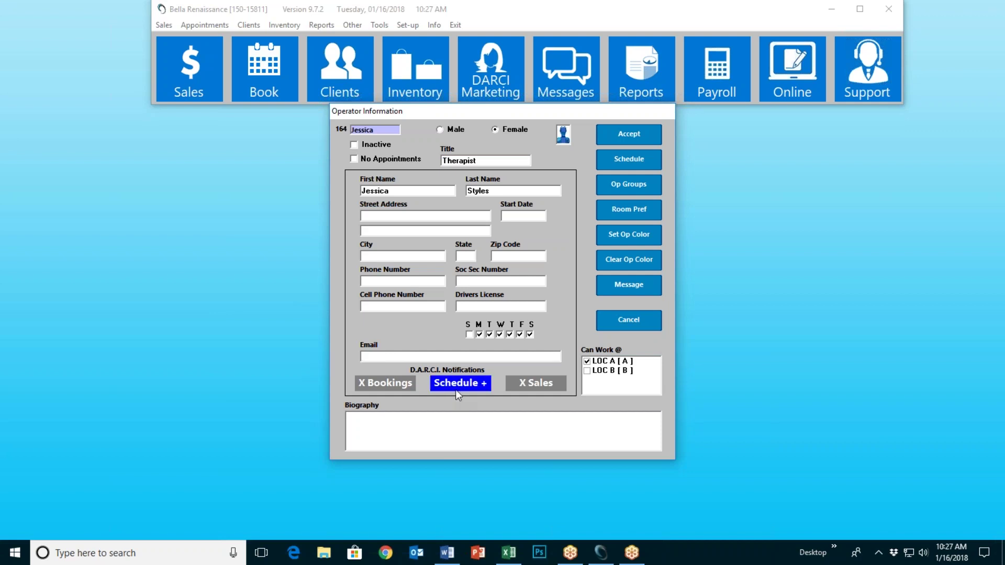
left_click(455, 390)
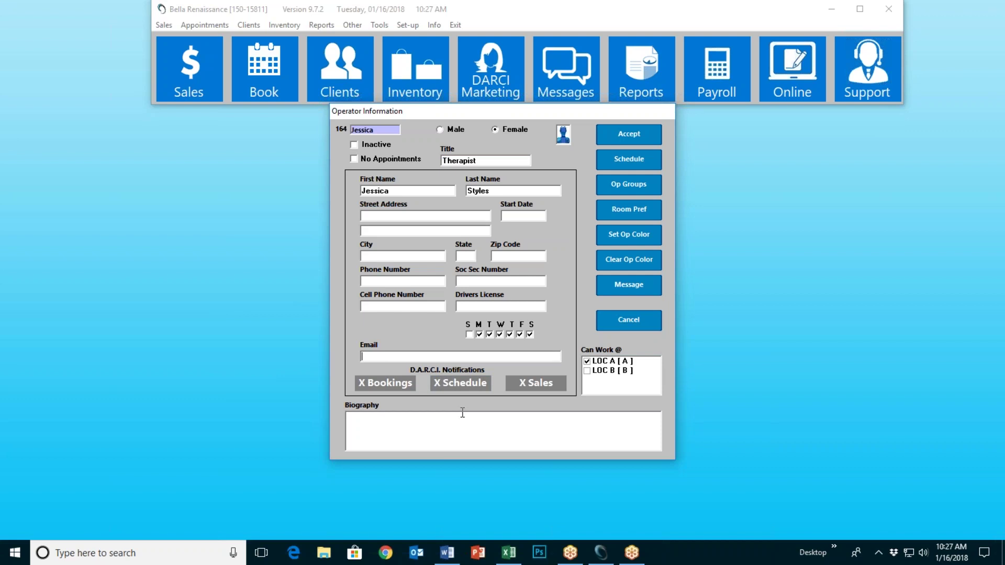
left_click(392, 383)
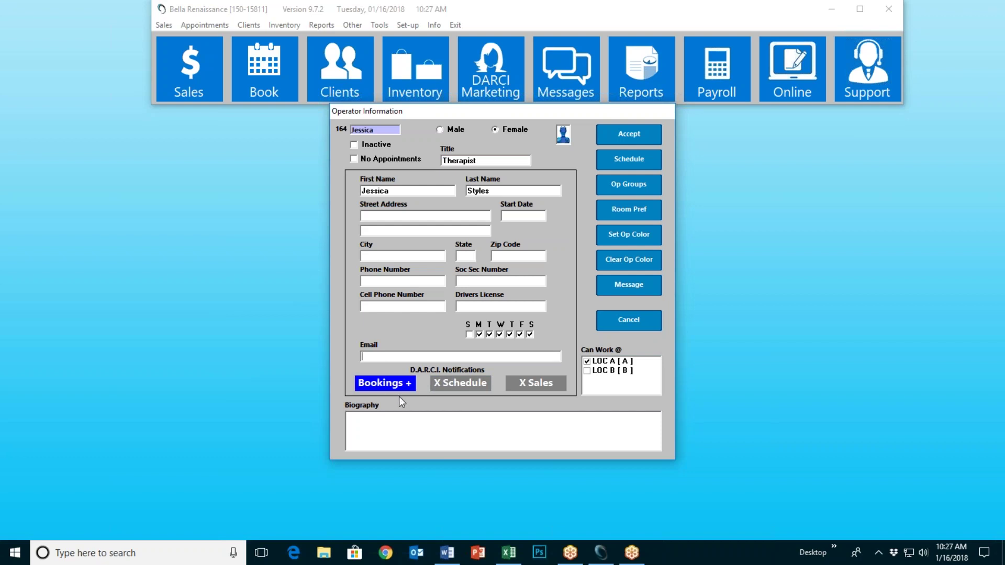
left_click(398, 385)
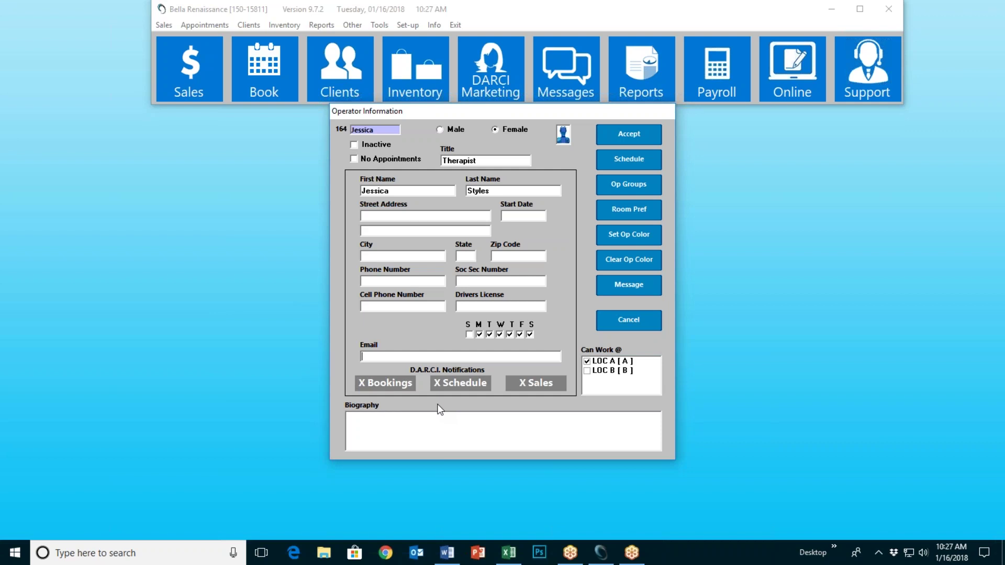
left_click(520, 390)
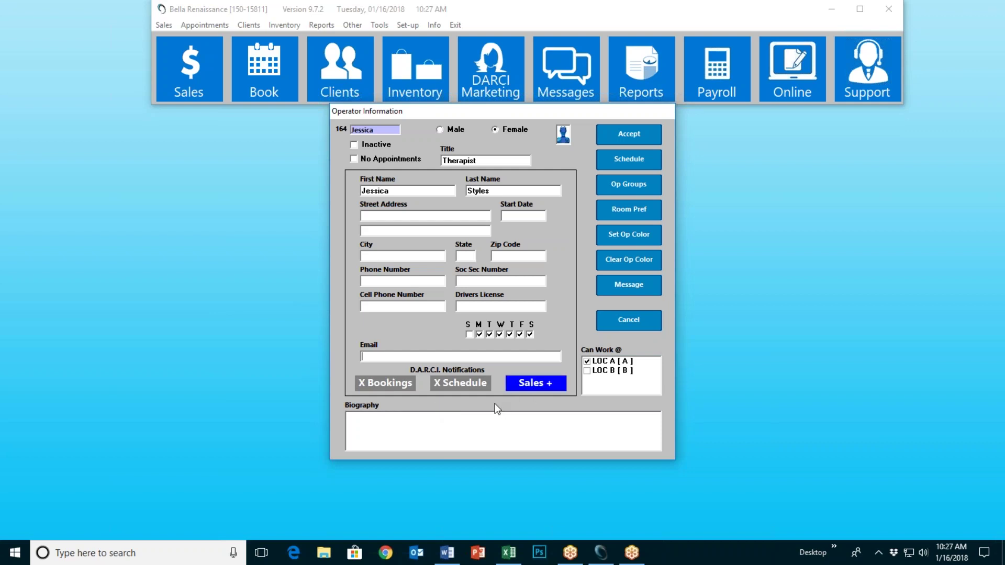
left_click(523, 388)
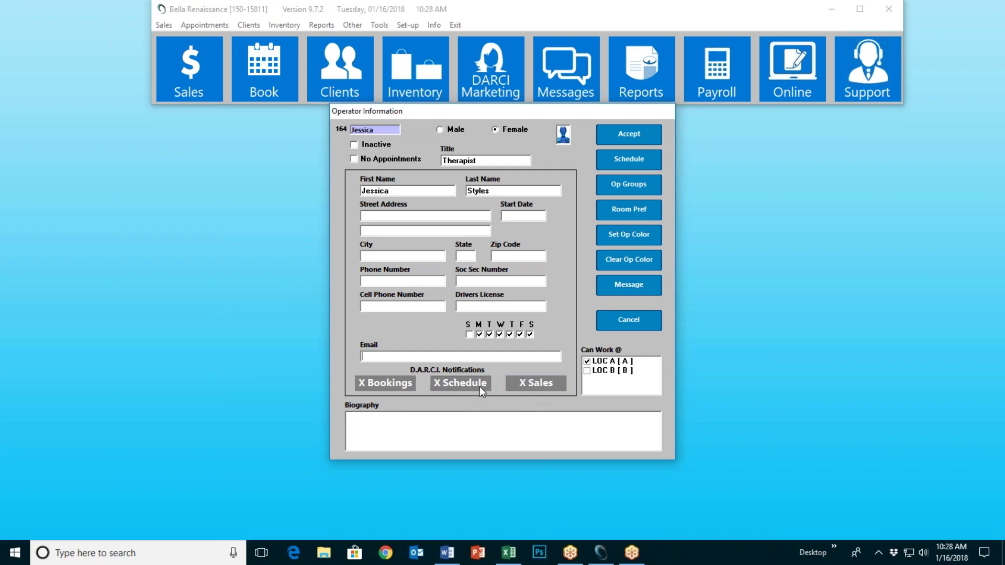
left_click(629, 322)
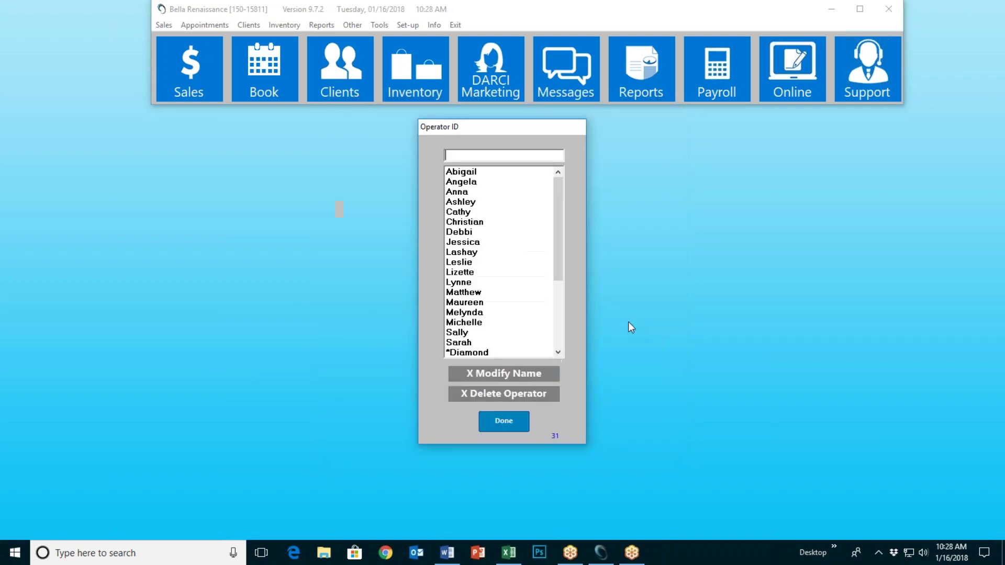
Close the Operator ID list, reopen DARCI Marketing, and exit Setup Darci.
left_click(513, 422)
left_click(505, 96)
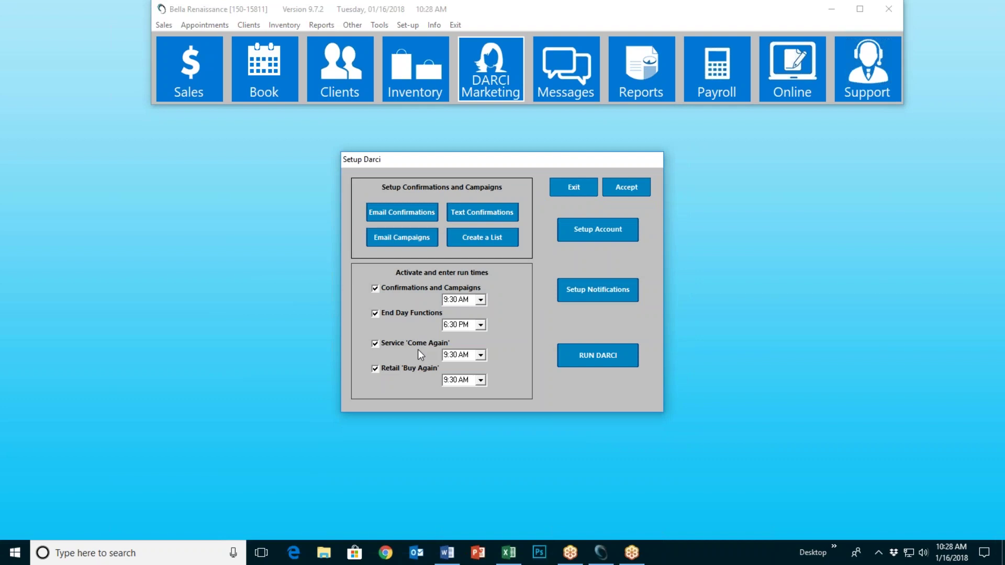
left_click(571, 188)
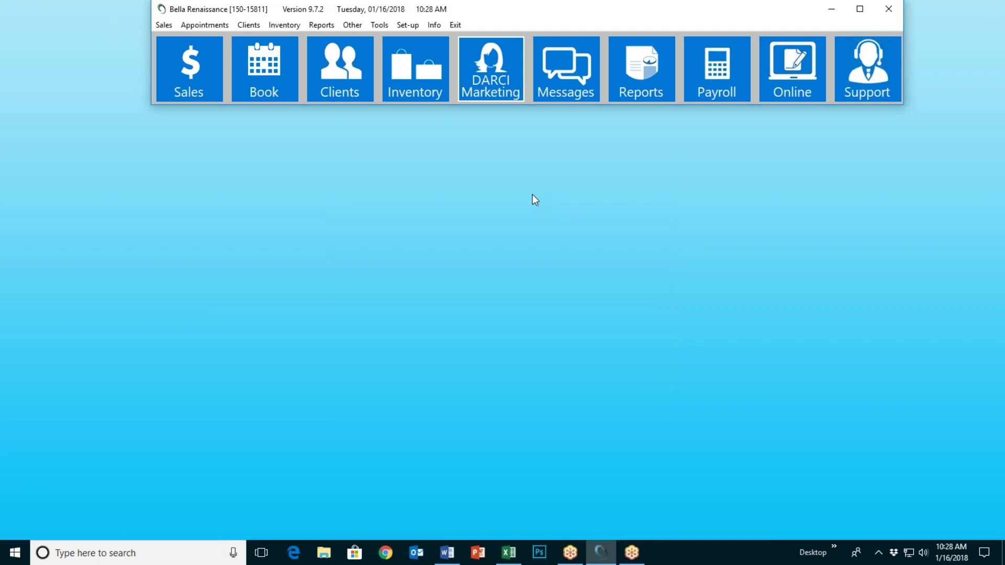
In SalonSpa Services setup, select the M-PhysTher60 service from the Massage group.
left_click(403, 25)
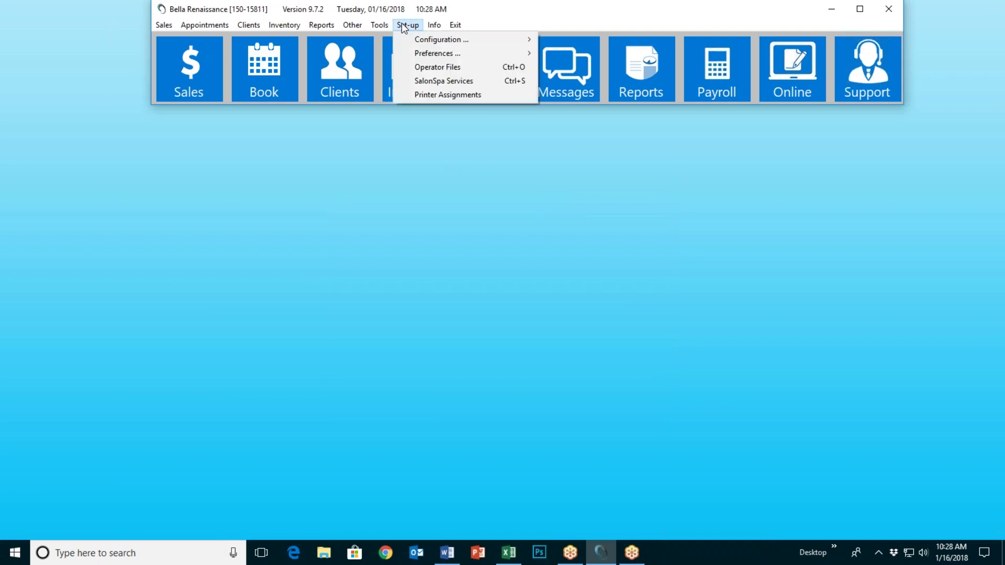
left_click(432, 81)
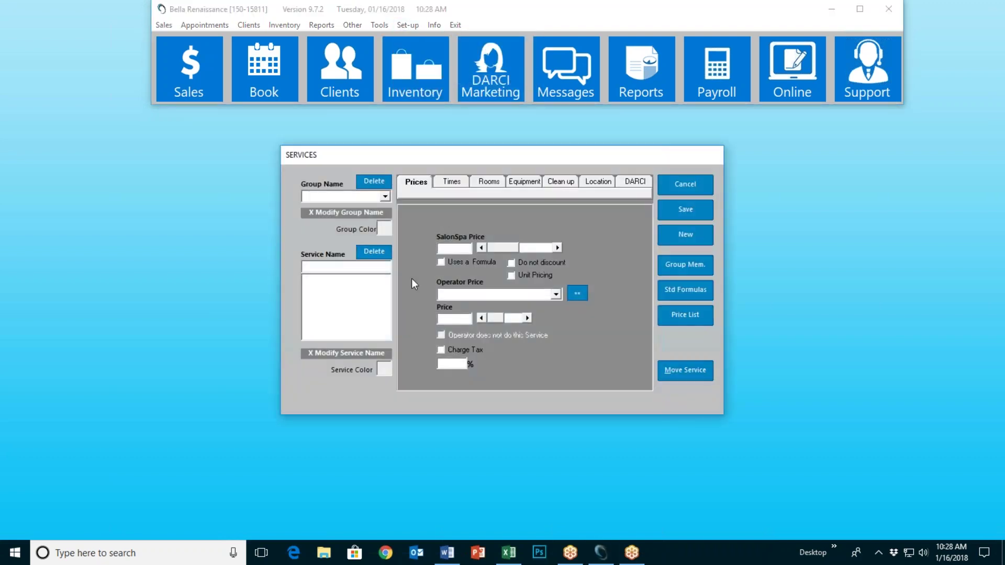
left_click(385, 197)
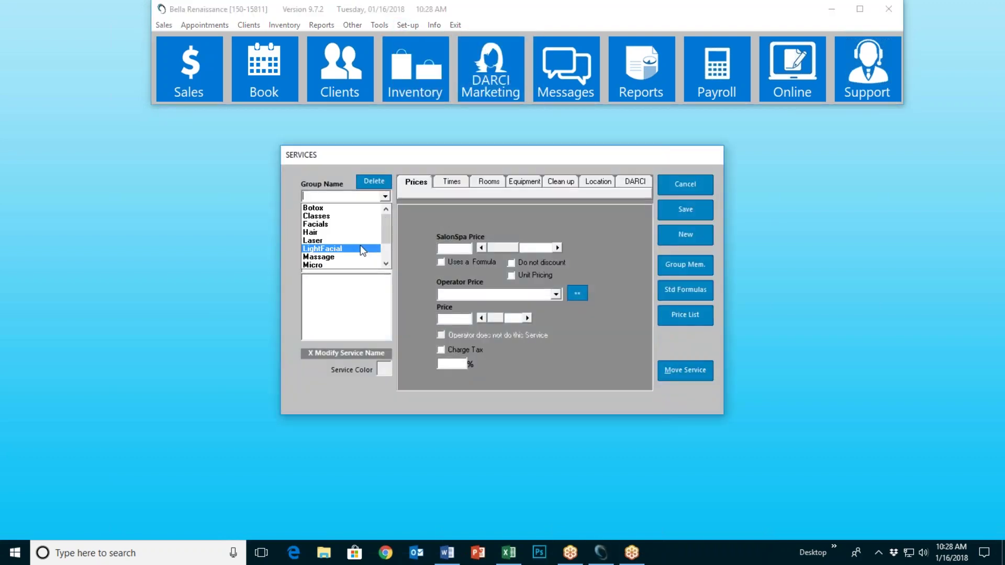
left_click(363, 257)
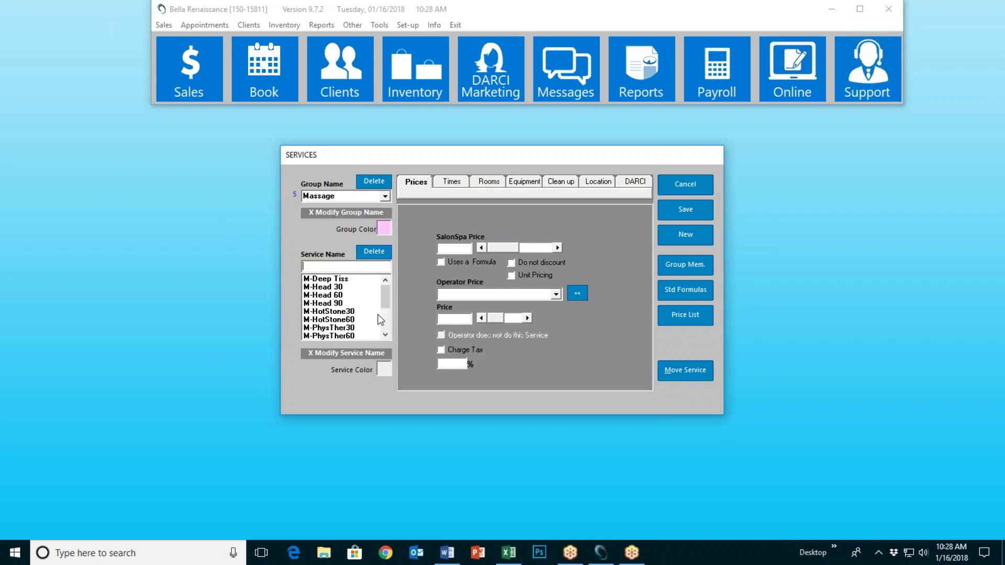
left_click(354, 336)
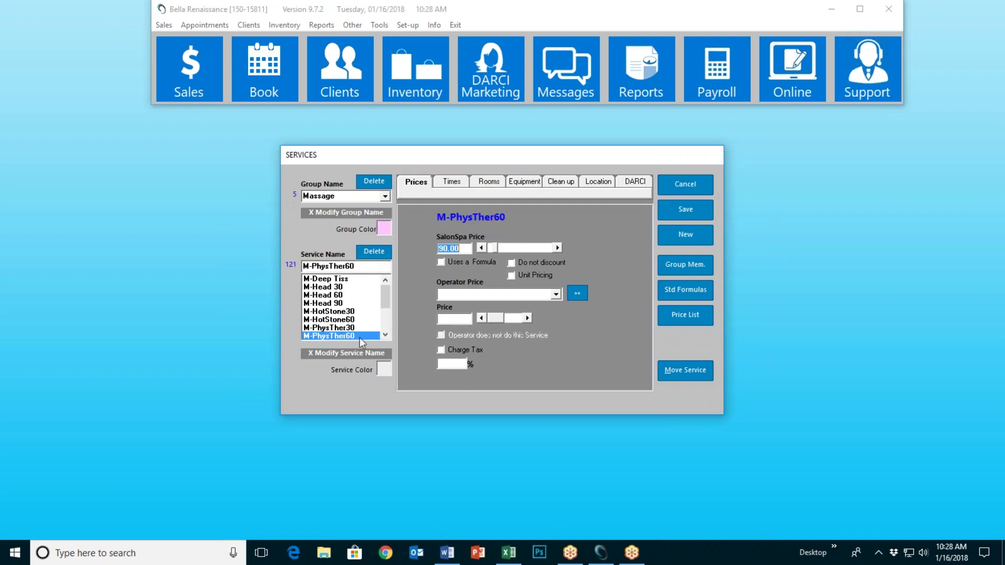
In M-PhysTher60's DARCI settings, set the 'Come again' interval to 3 Weeks.
left_click(632, 182)
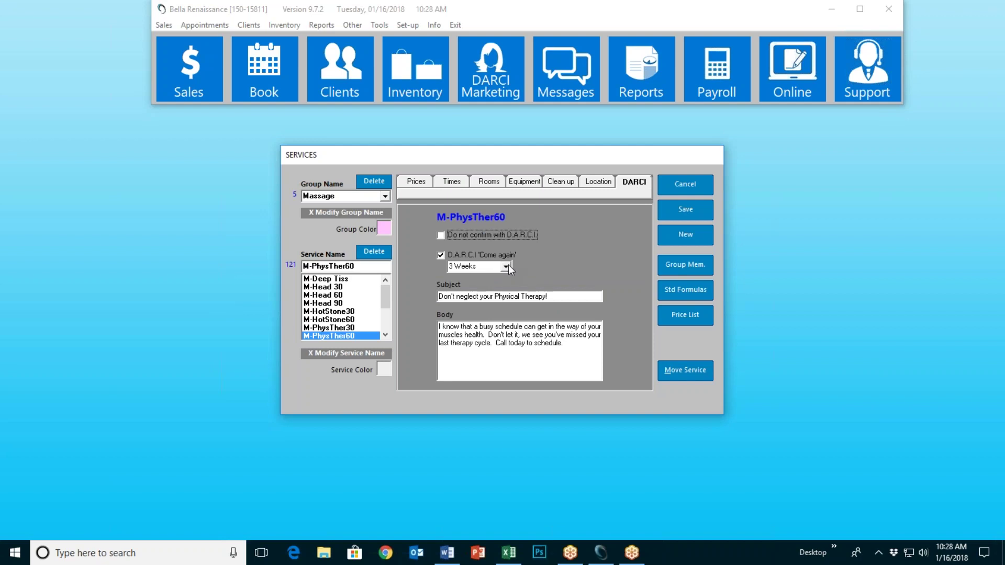
left_click(505, 268)
left_click_drag(507, 285, 508, 307)
left_click(538, 264)
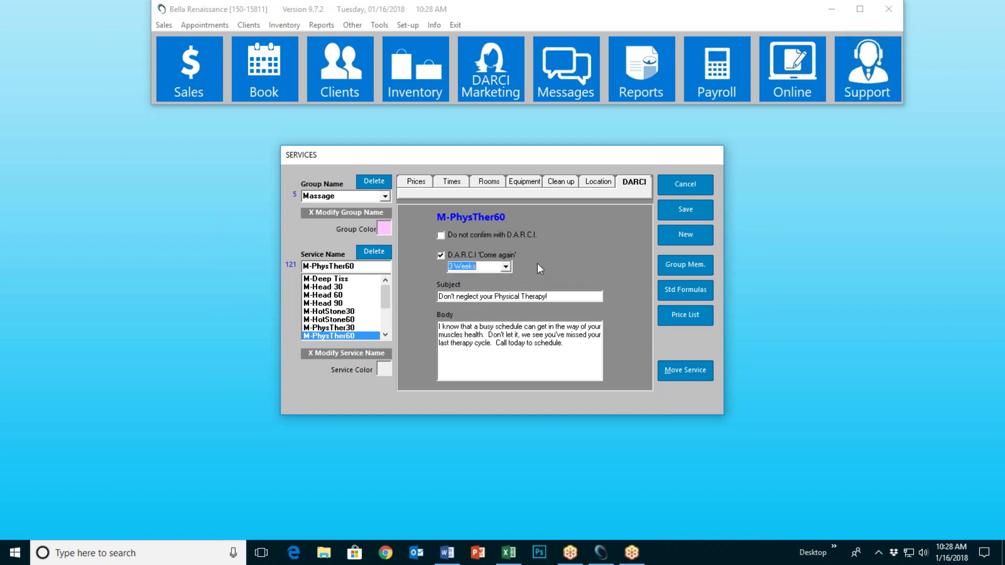